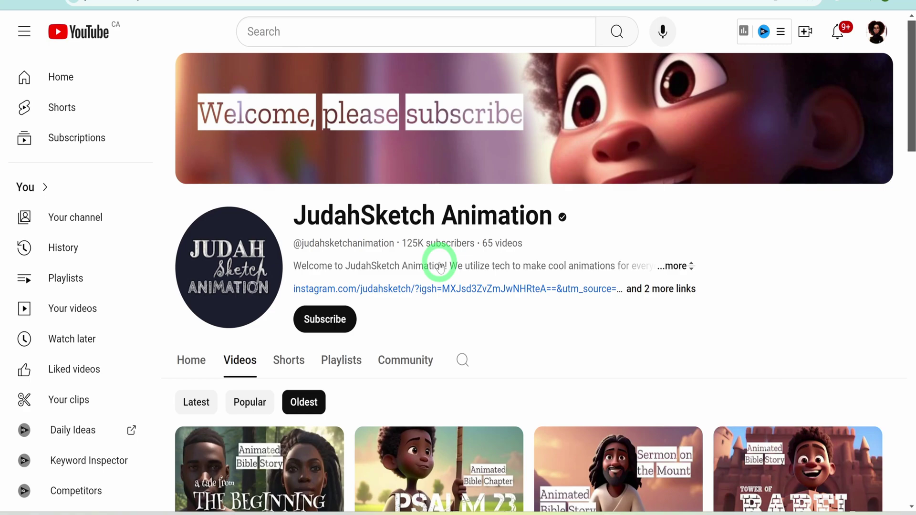
Step: Review the JudahSketch Animation channel's Social Blade statistics and earnings estimates
scroll(362, 395, "down", 1)
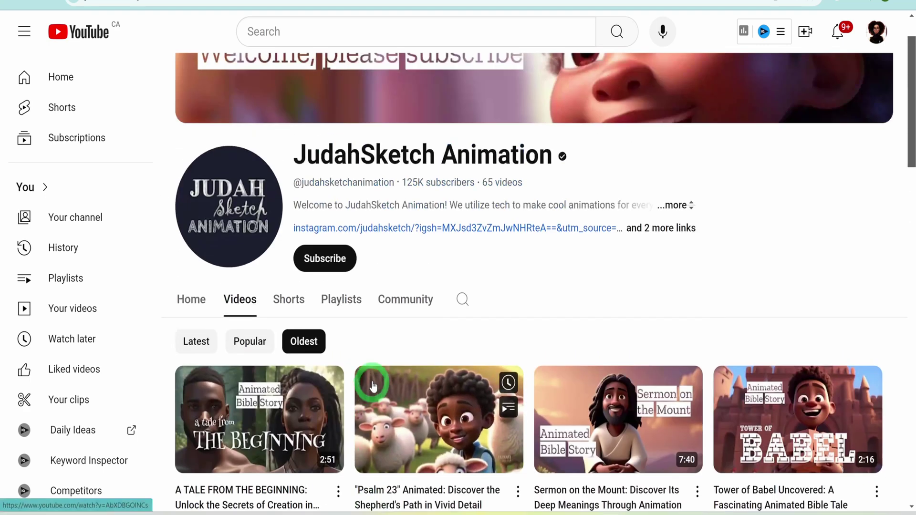
left_click(191, 3)
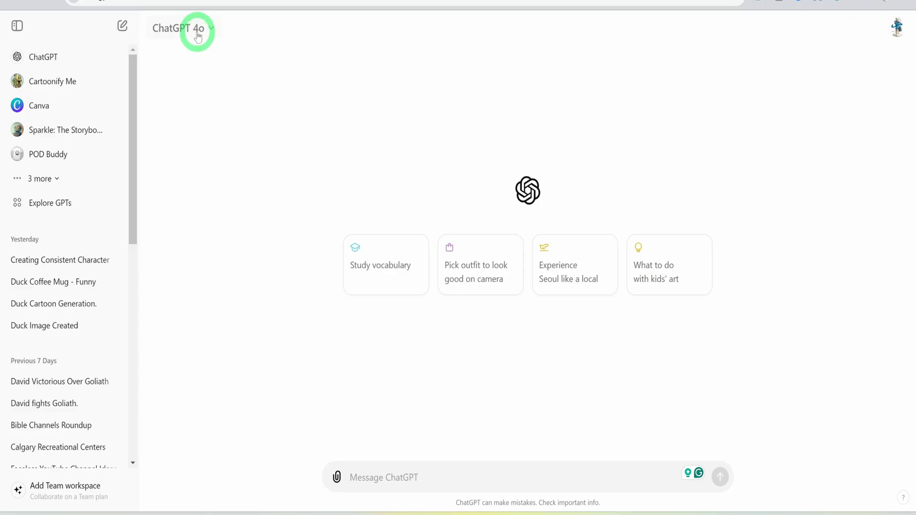
Step: Paste the David and Goliath (1 Samuel 17) prompt with the Moses script template, keeping GPT-4o
left_click(198, 34)
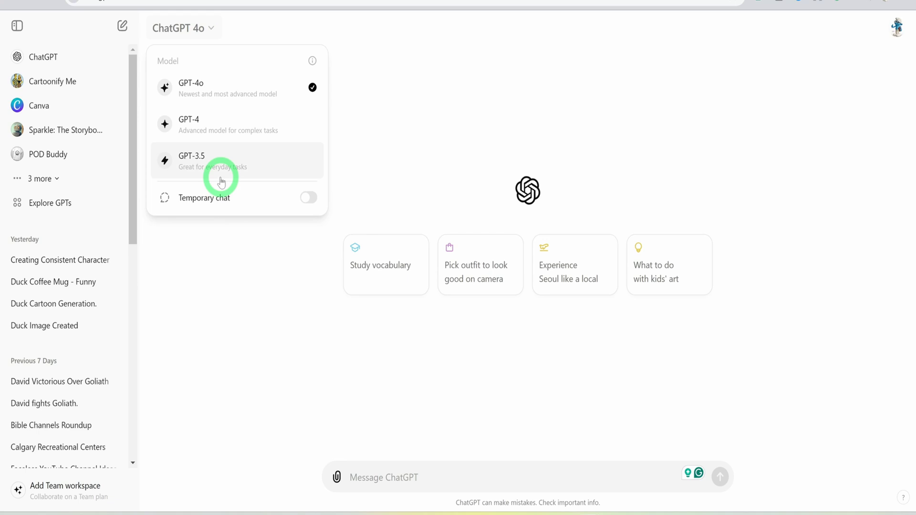
left_click(243, 352)
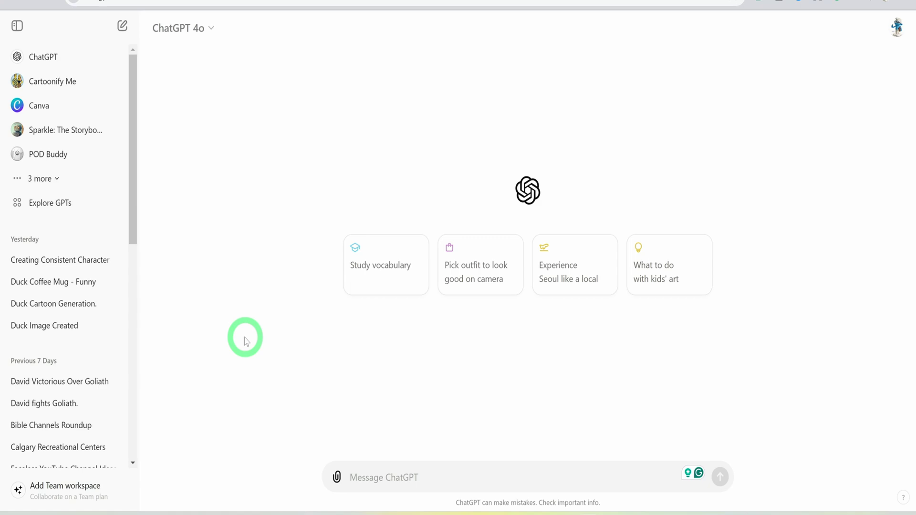
left_click(388, 476)
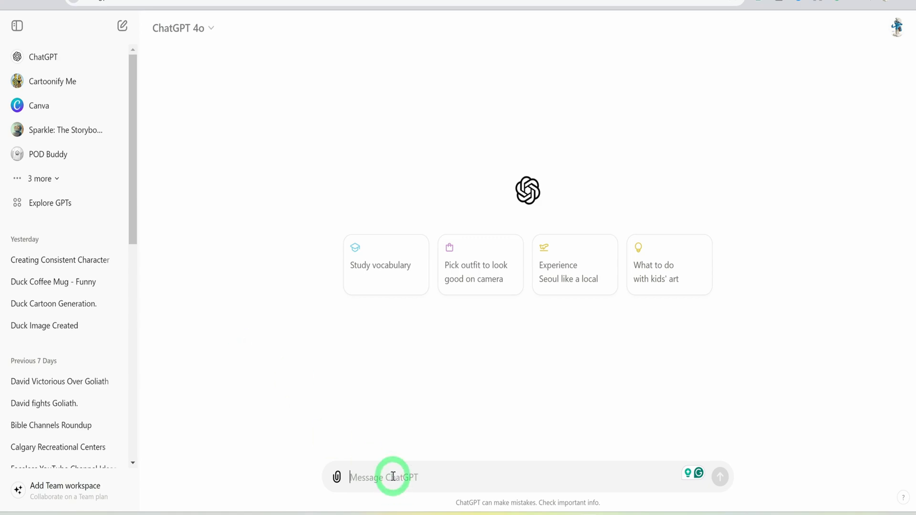
key("ctrl+v")
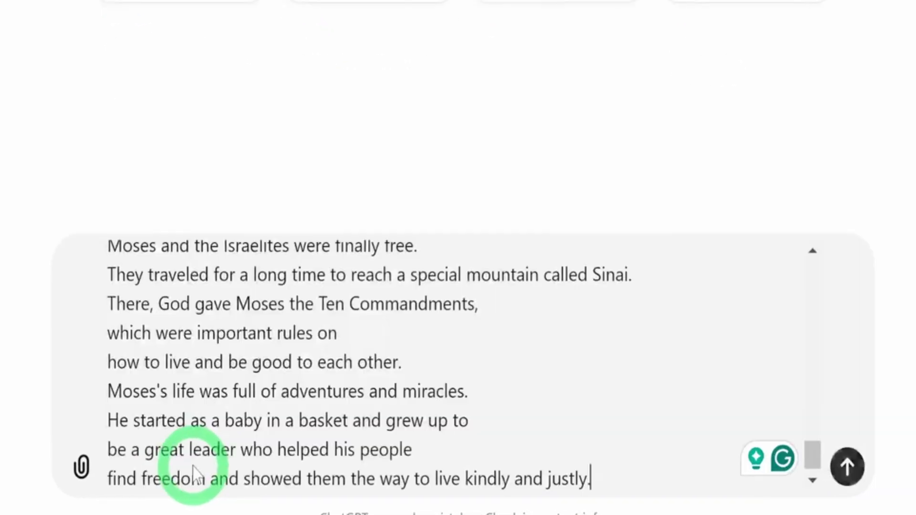
scroll(388, 430, "up", 15)
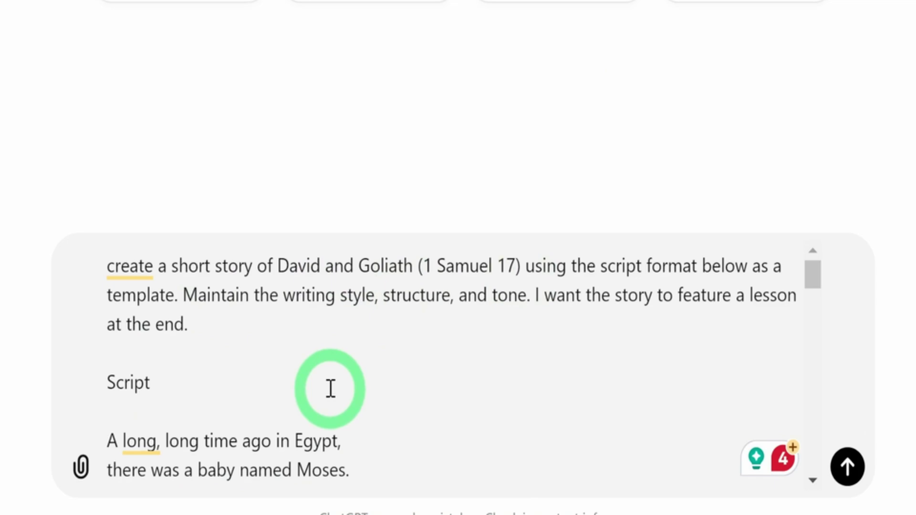
scroll(335, 421, "down", 6)
scroll(336, 422, "up", 4)
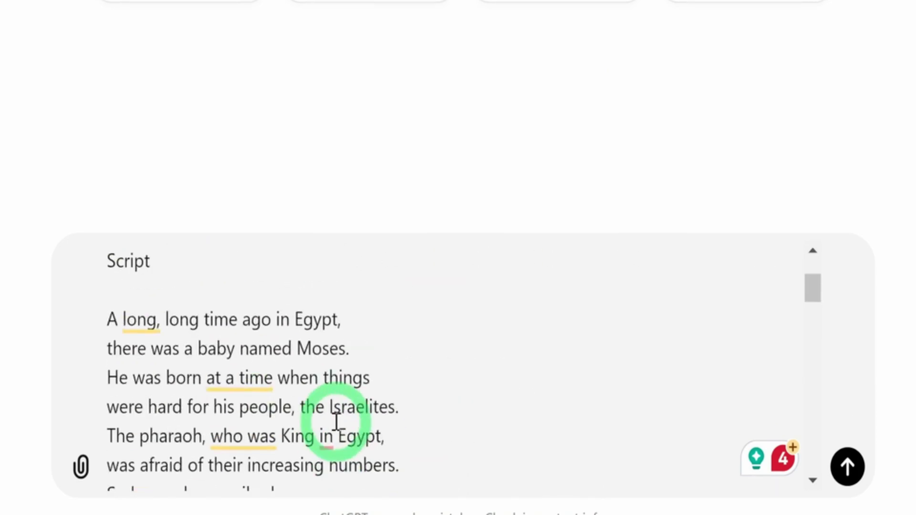
left_click(156, 316)
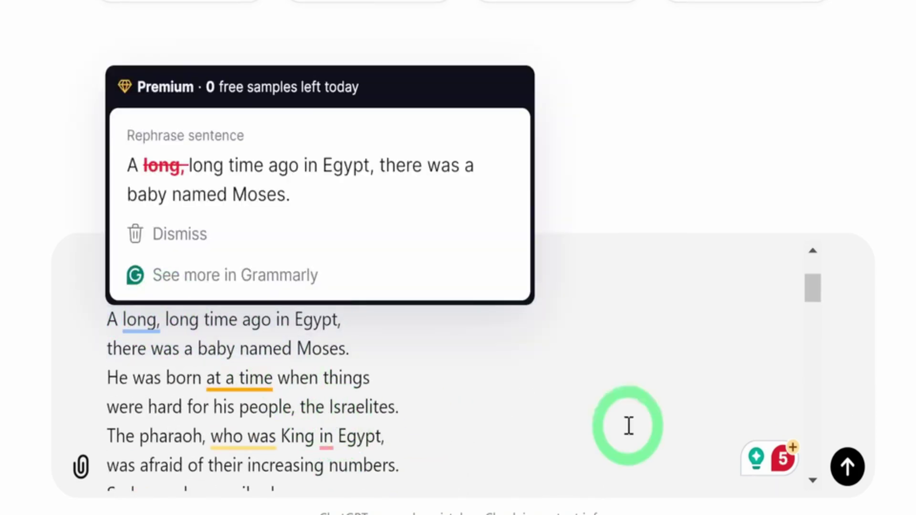
left_click(654, 408)
scroll(650, 415, "up", 3)
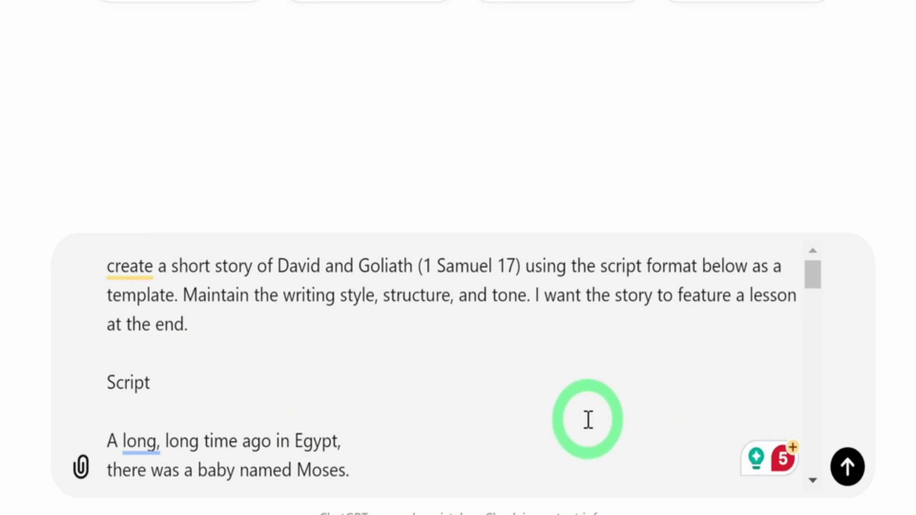
Step: Send the David and Goliath story prompt and look over the reply
left_click(847, 466)
scroll(283, 108, "up", 10)
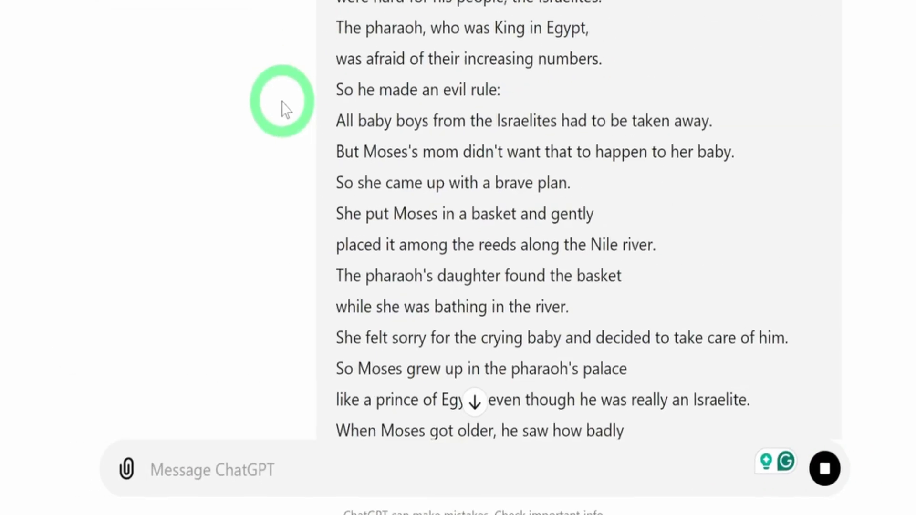
scroll(336, 147, "down", 15)
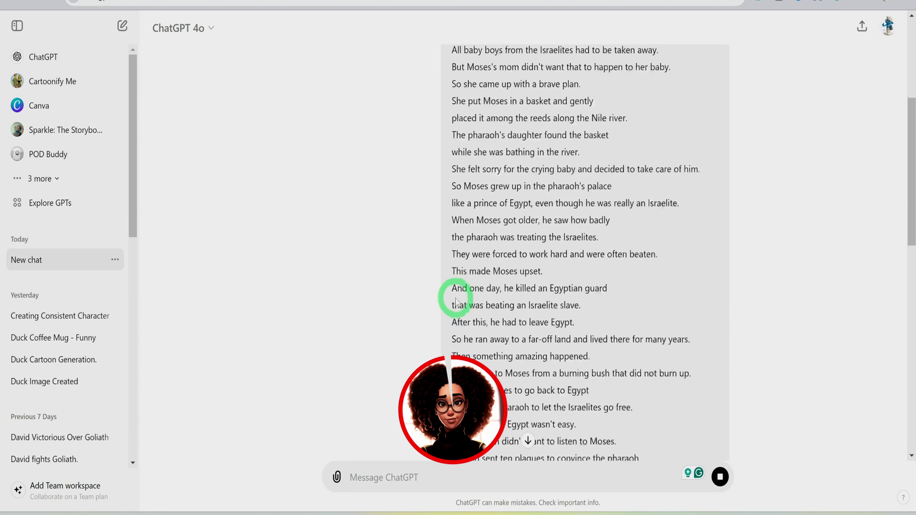
scroll(449, 310, "down", 1)
scroll(449, 309, "up", 1)
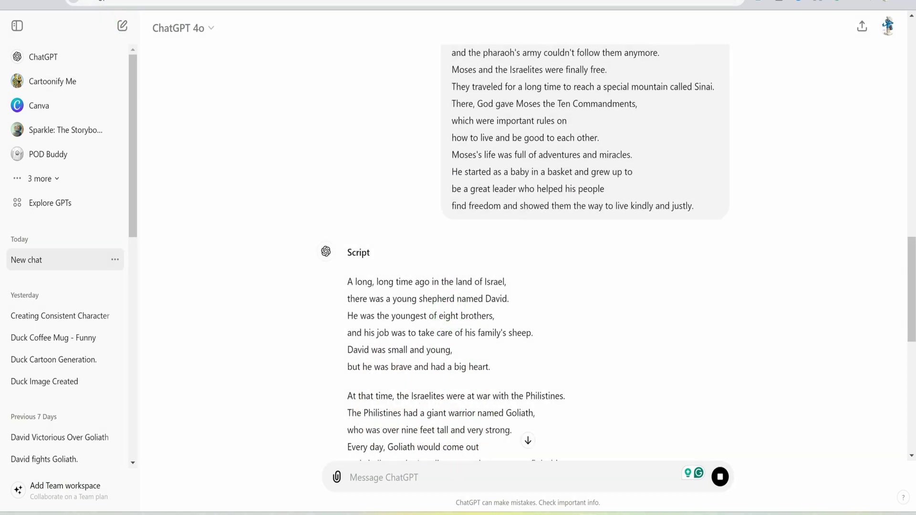
Step: Review the script and scene breakdown in the earlier 'David fights Goliath.' chat
left_click(43, 459)
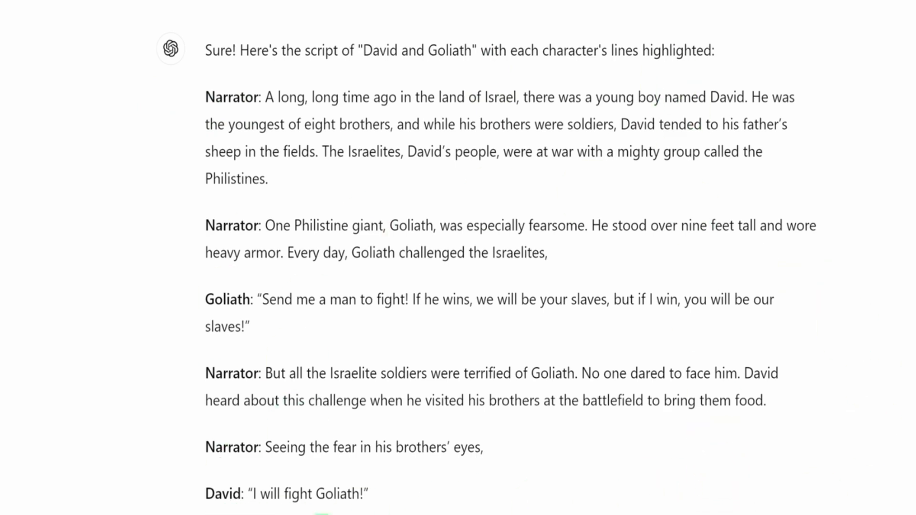
scroll(737, 458, "down", 2)
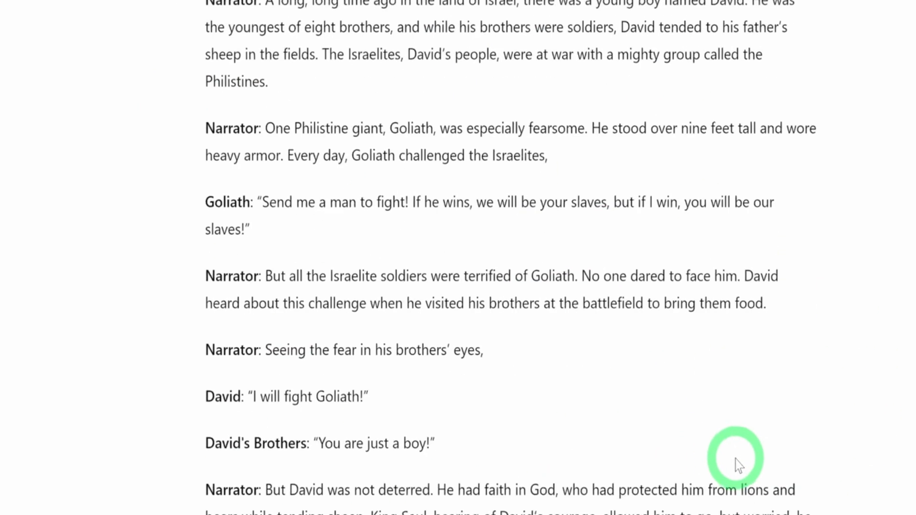
scroll(728, 460, "down", 2)
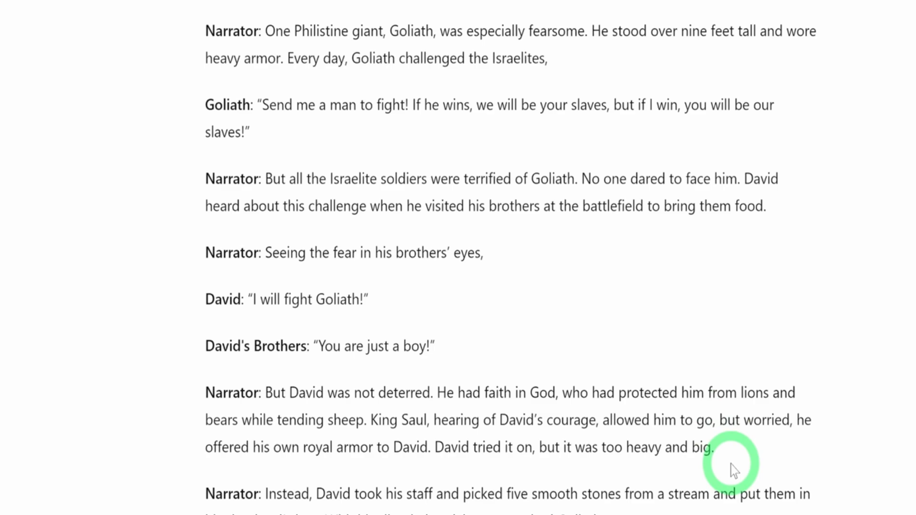
scroll(734, 470, "down", 20)
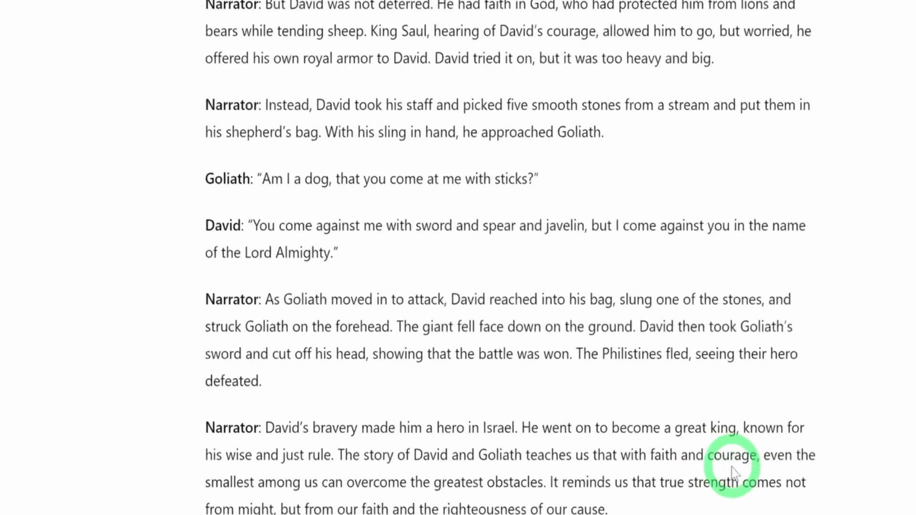
scroll(734, 473, "down", 20)
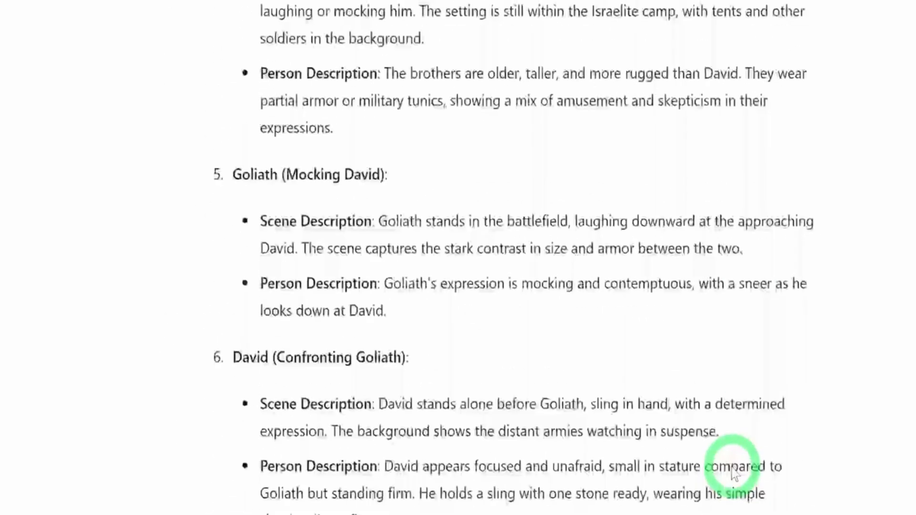
scroll(734, 474, "up", 2)
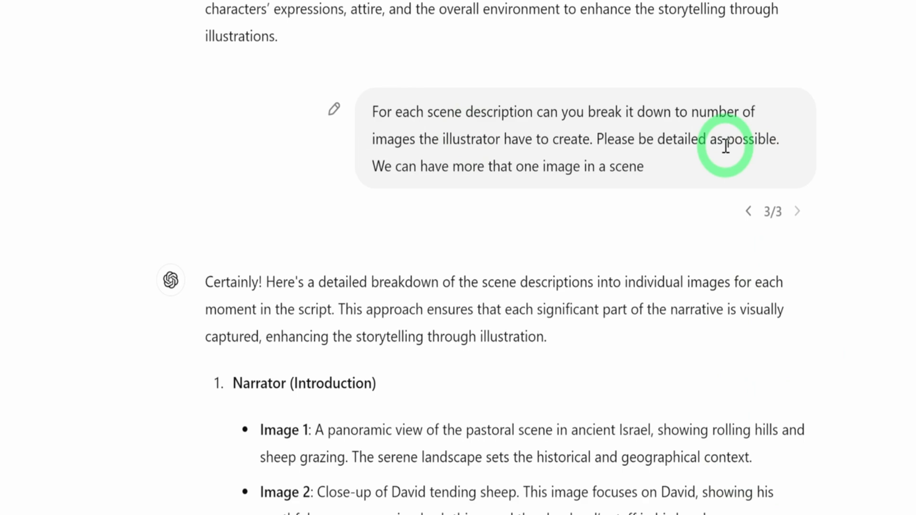
Step: Scroll to the 'Make it one sentence each' reply holding David's shepherd description
scroll(536, 316, "down", 2)
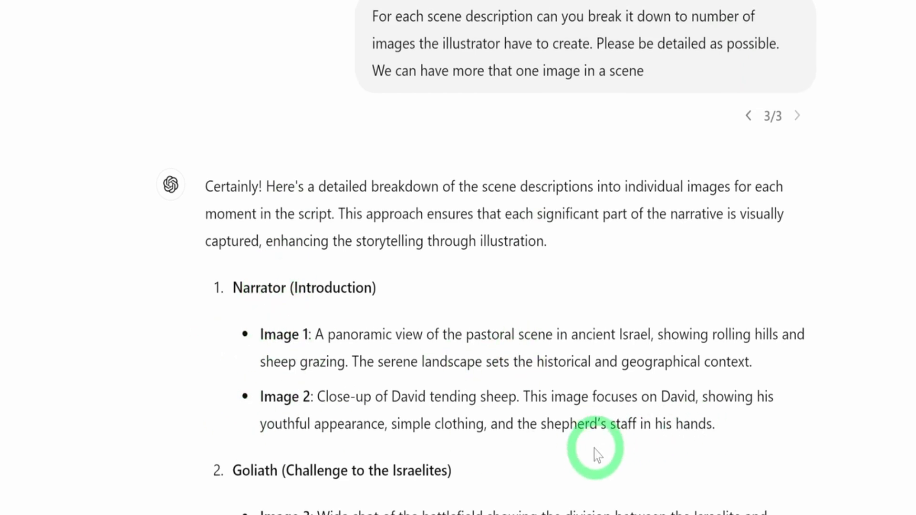
scroll(595, 454, "up", 4)
scroll(592, 450, "down", 6)
scroll(548, 307, "up", 2)
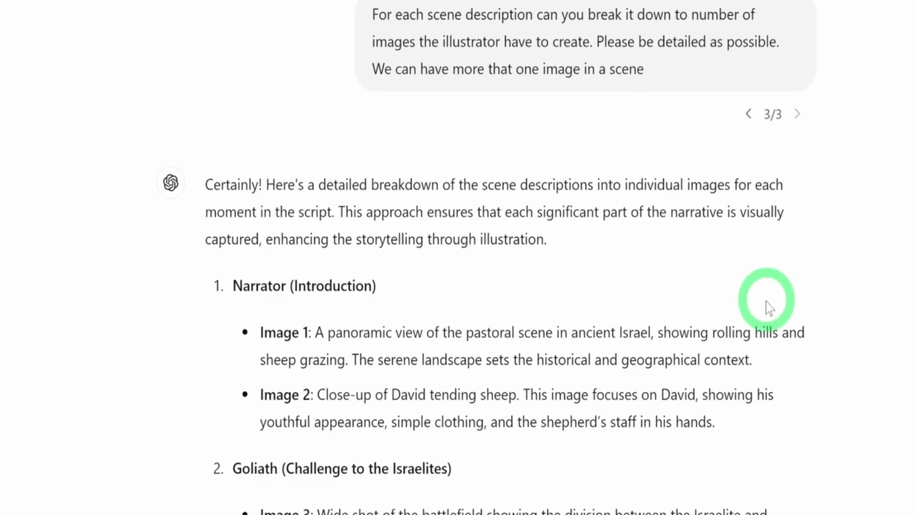
scroll(538, 363, "down", 20)
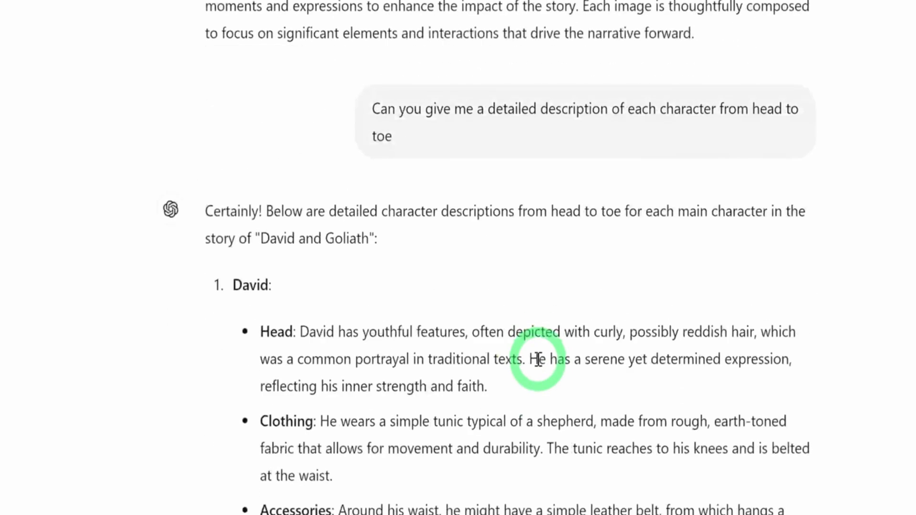
scroll(537, 361, "down", 20)
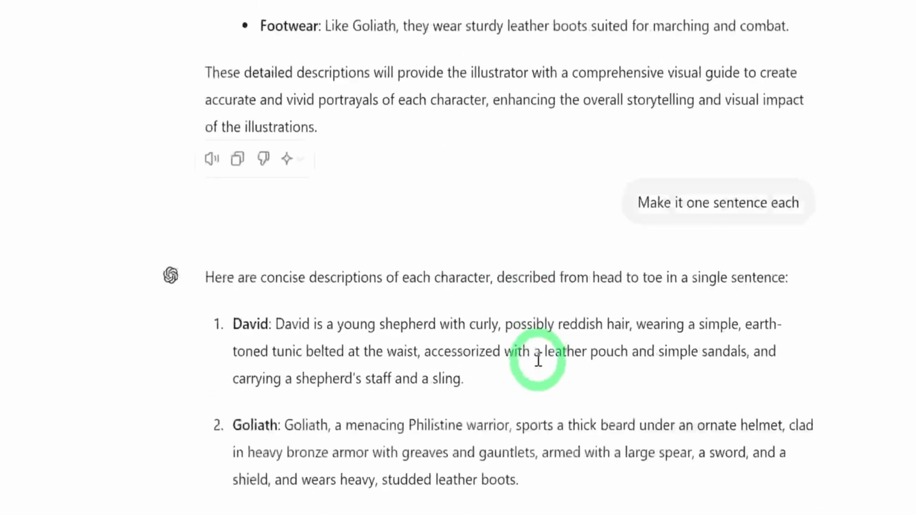
scroll(538, 360, "down", 1)
scroll(540, 366, "down", 1)
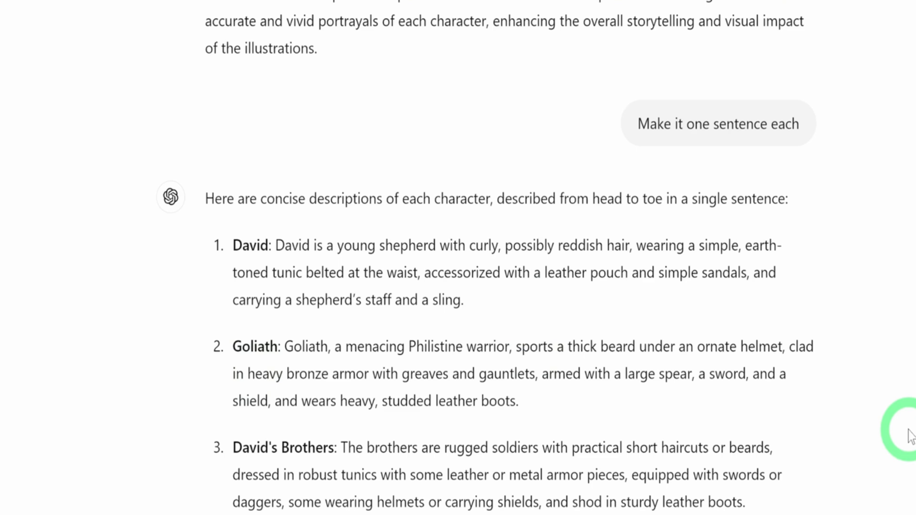
scroll(911, 436, "up", 2)
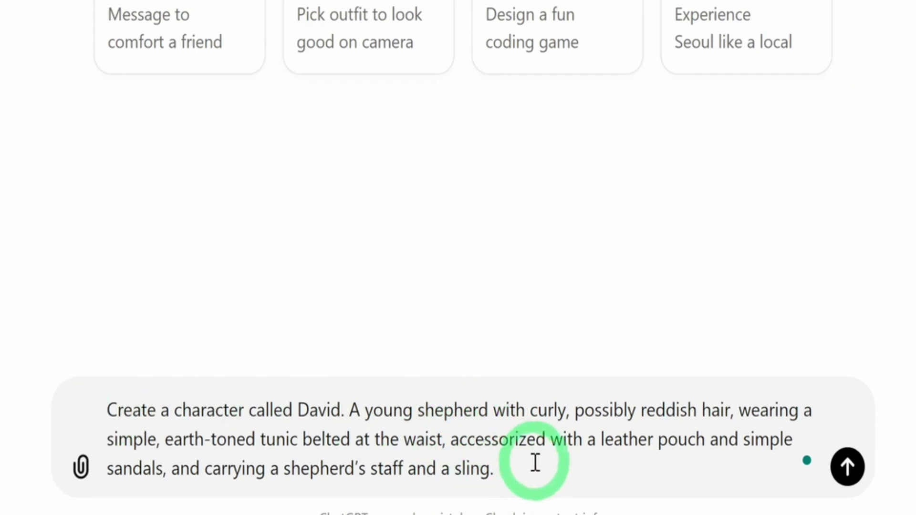
Step: Generate and regenerate the David shepherd image, then enlarge the red-haired shepherd boy image
left_click(535, 463)
left_click(851, 470)
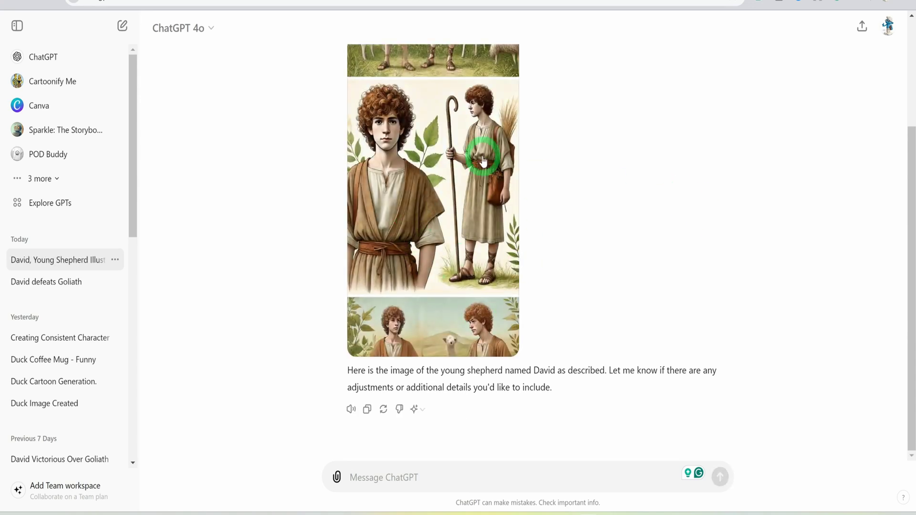
scroll(452, 228, "up", 3)
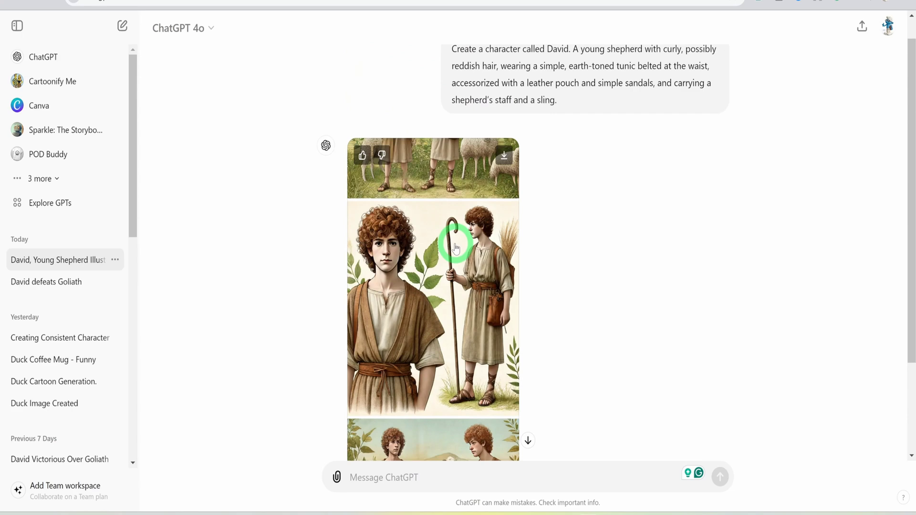
scroll(455, 247, "down", 3)
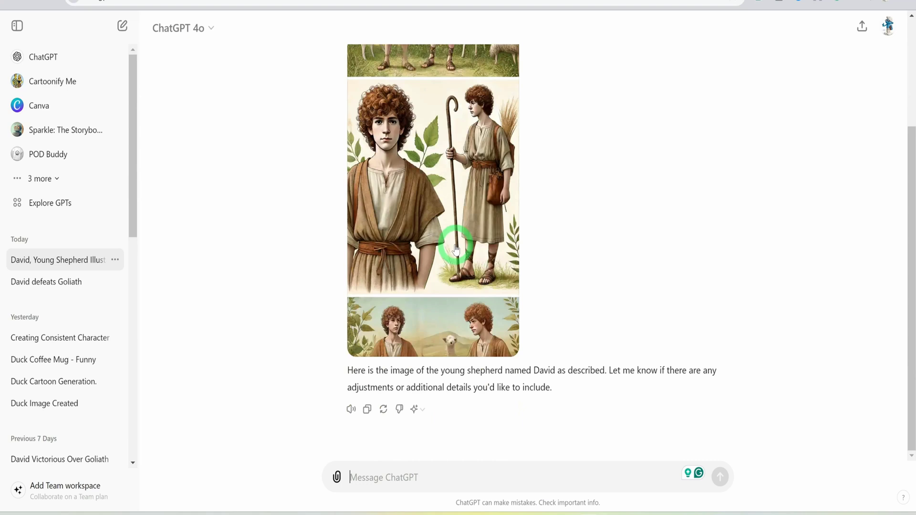
left_click(383, 409)
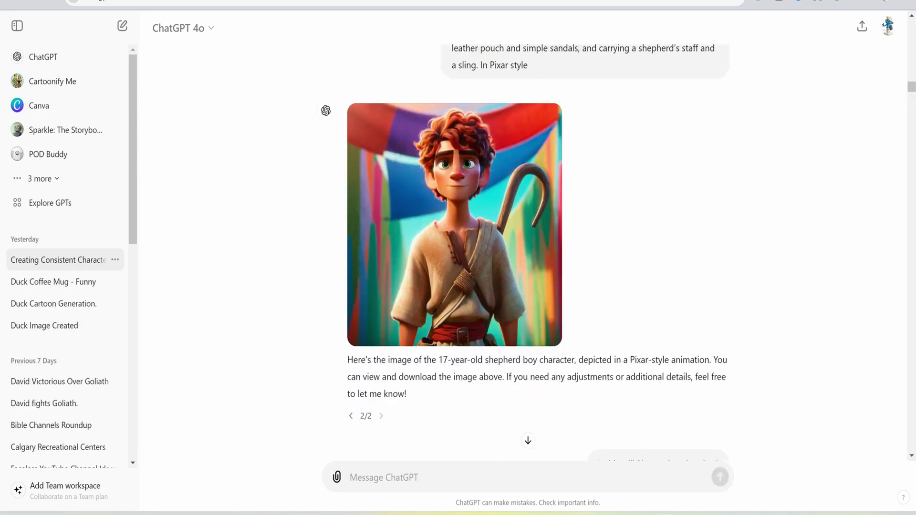
left_click(349, 205)
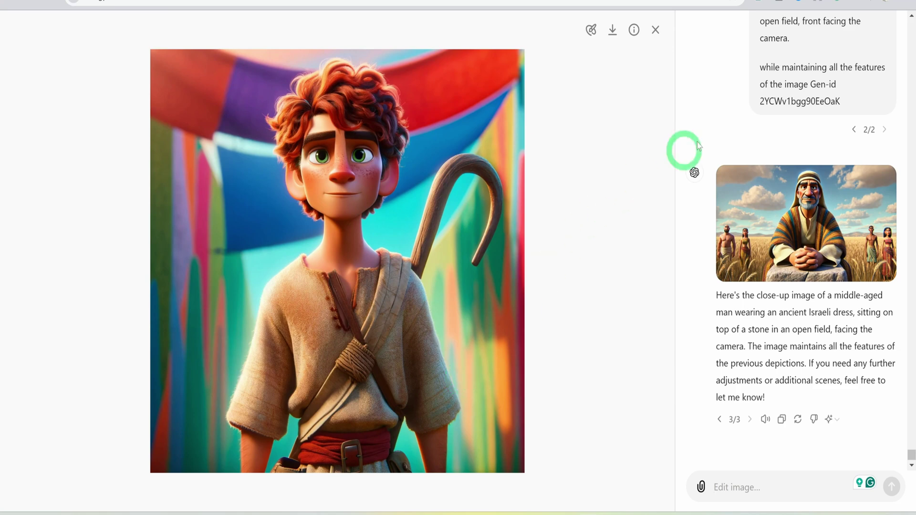
left_click(655, 30)
scroll(509, 152, "down", 6)
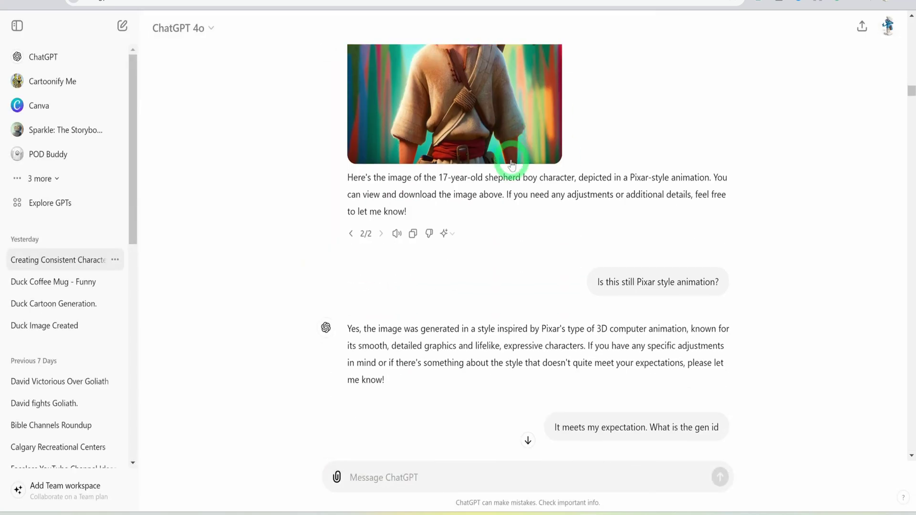
mouse_move(511, 194)
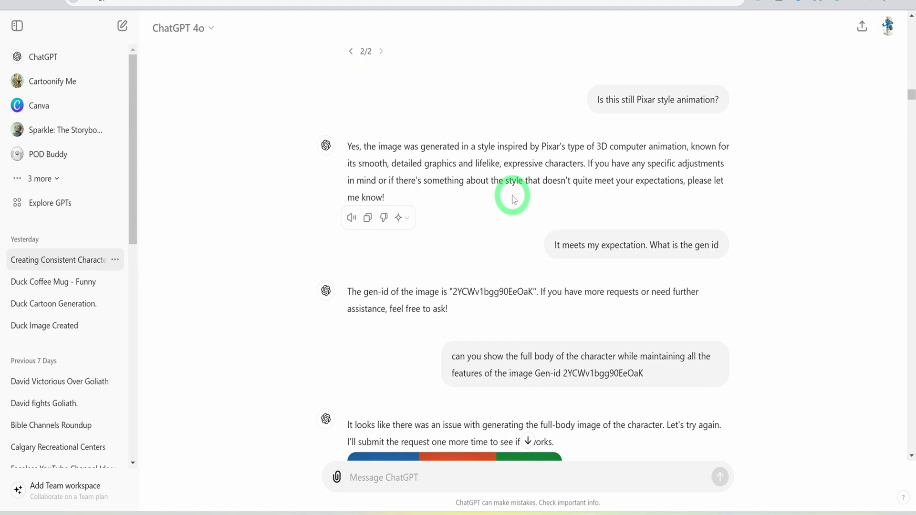
scroll(498, 214, "up", 4)
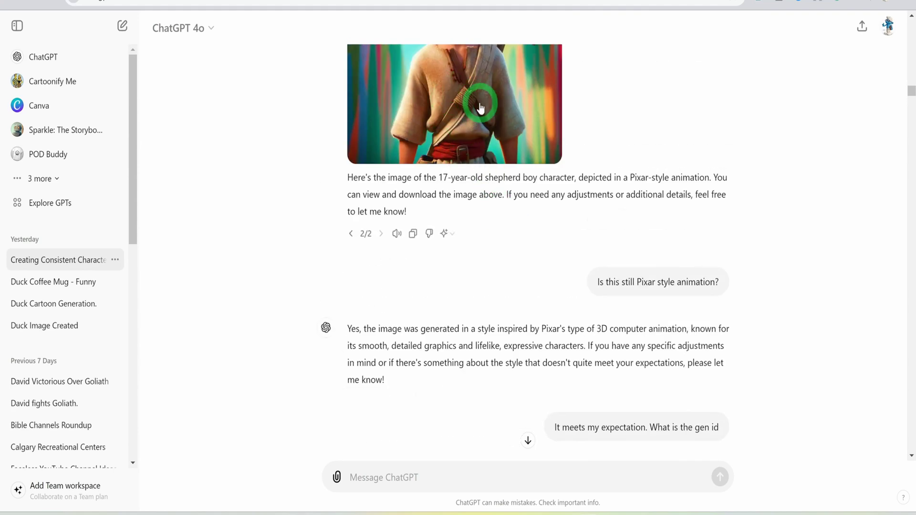
scroll(474, 331, "down", 4)
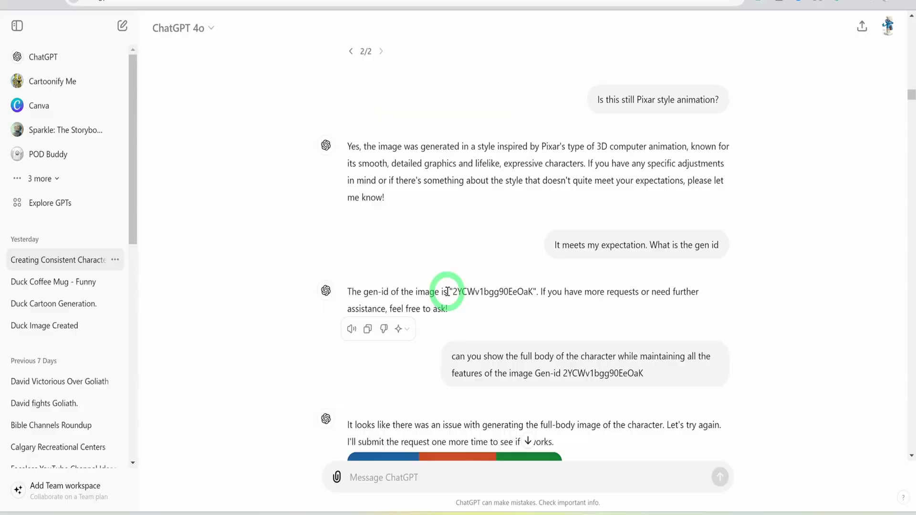
left_click_drag(450, 292, 533, 292)
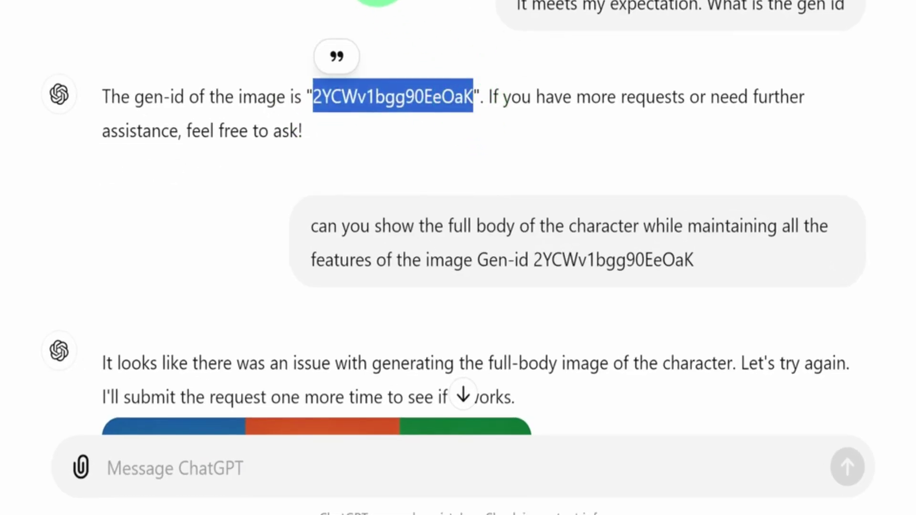
left_click(334, 467)
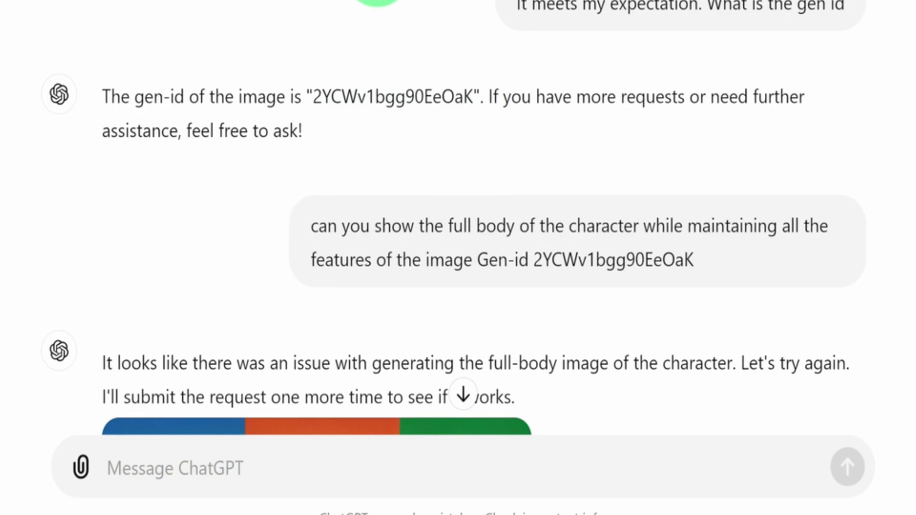
scroll(458, 238, "up", 6)
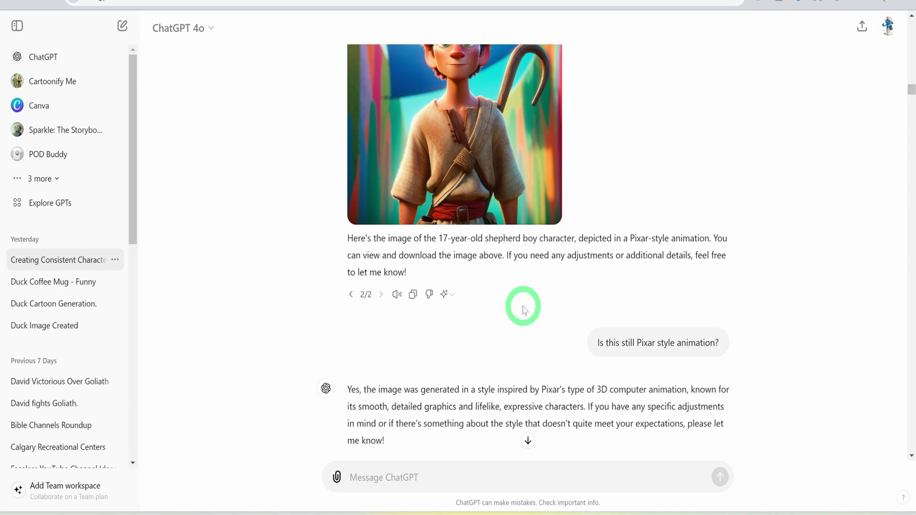
scroll(523, 310, "up", 3)
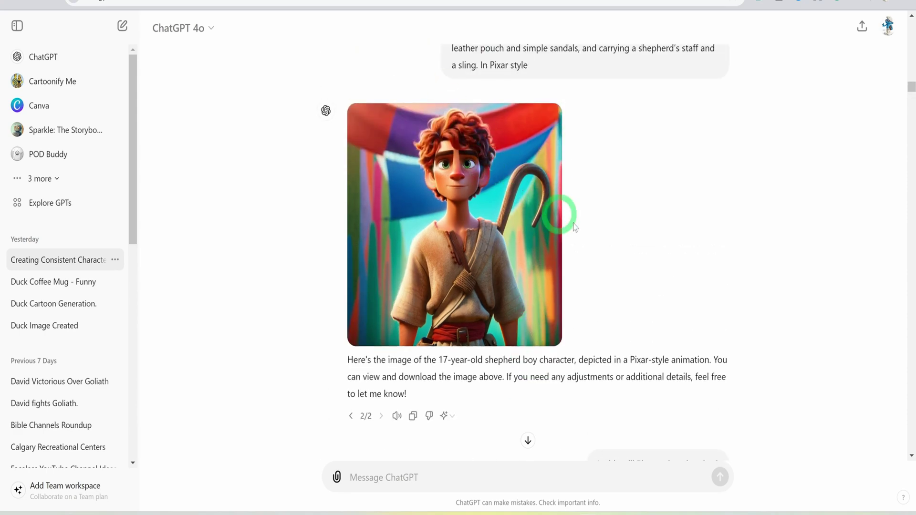
scroll(630, 297, "down", 1)
scroll(631, 297, "down", 14)
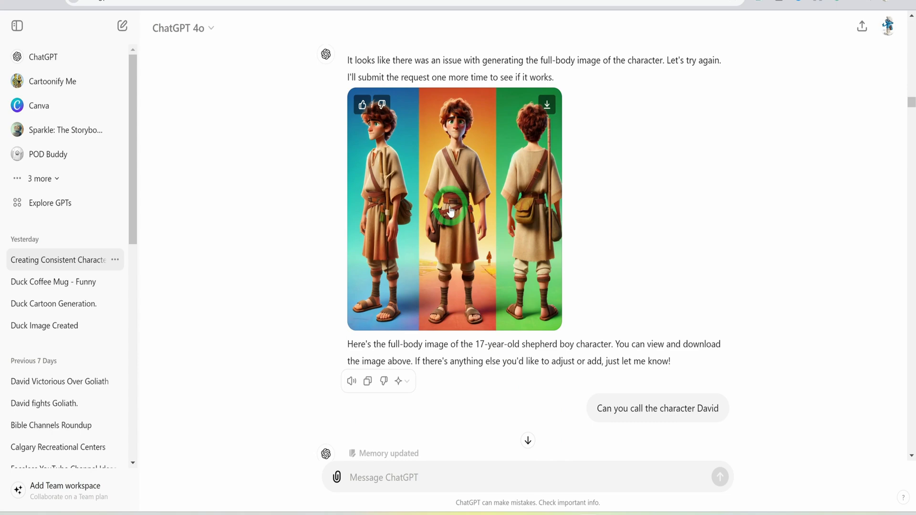
left_click(553, 238)
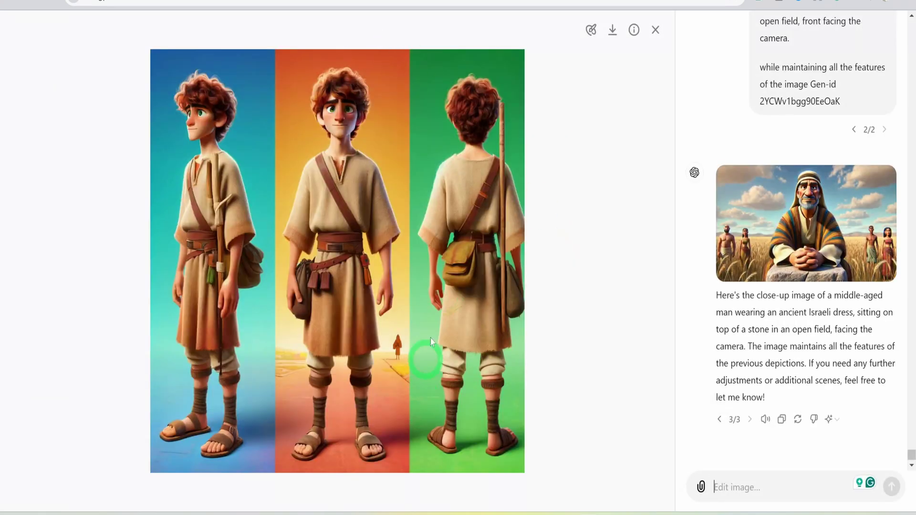
left_click(656, 30)
scroll(606, 248, "down", 10)
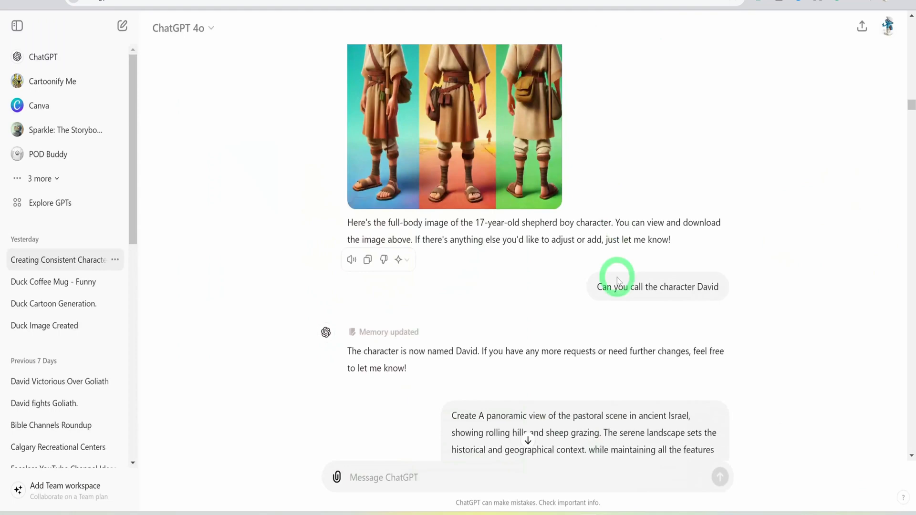
scroll(618, 282, "down", 7)
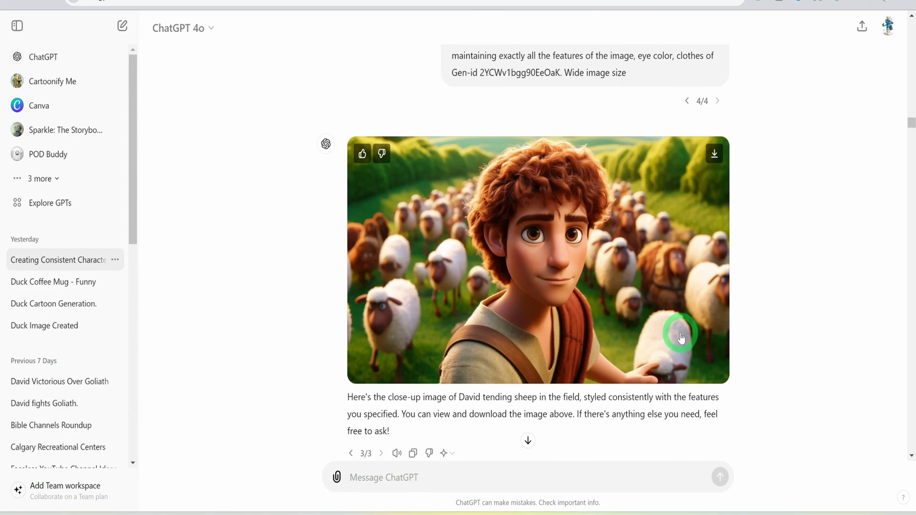
scroll(681, 339, "down", 1)
scroll(681, 338, "down", 15)
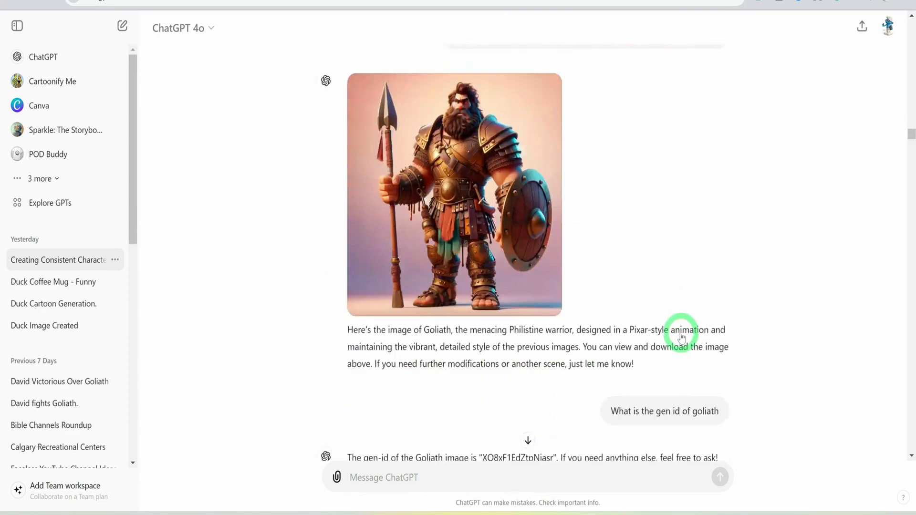
scroll(681, 340, "down", 20)
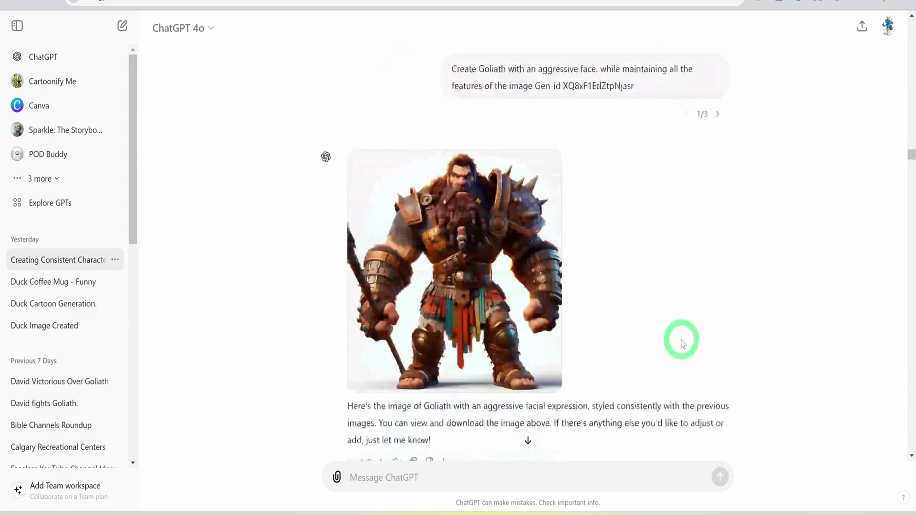
scroll(681, 339, "down", 15)
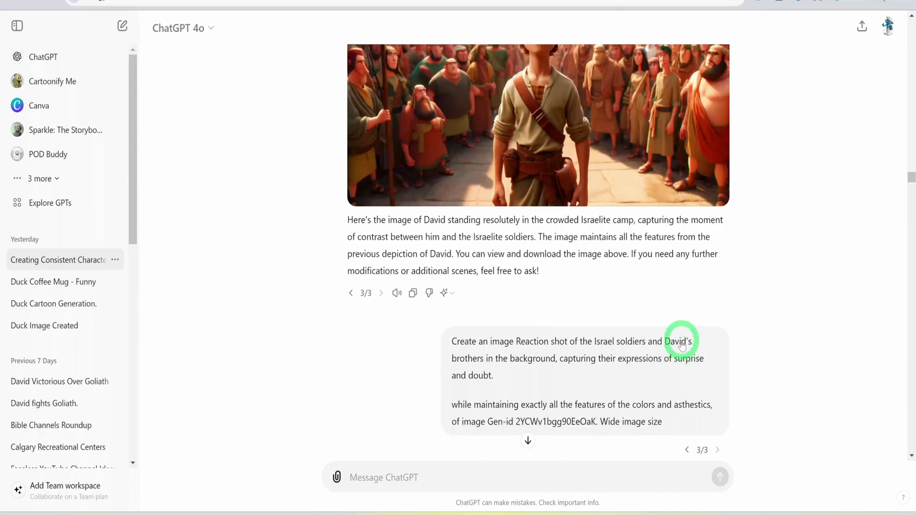
scroll(677, 330, "down", 20)
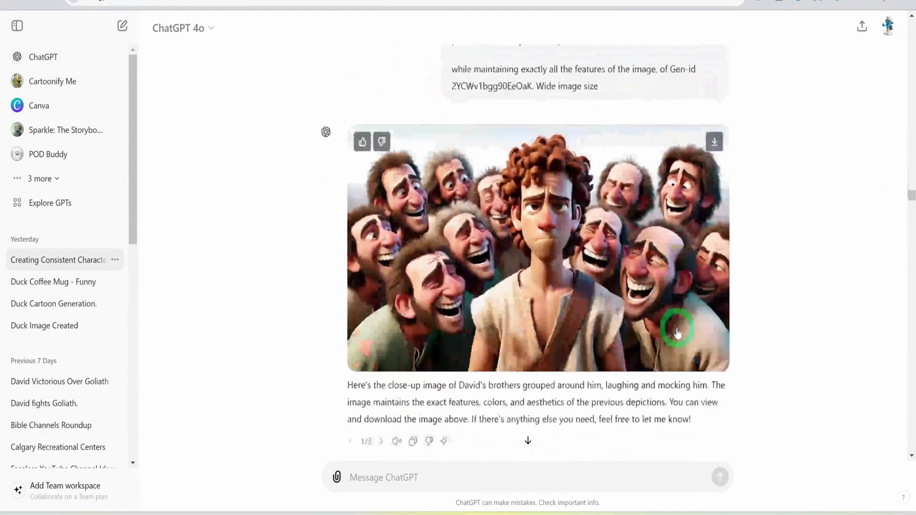
scroll(677, 329, "down", 15)
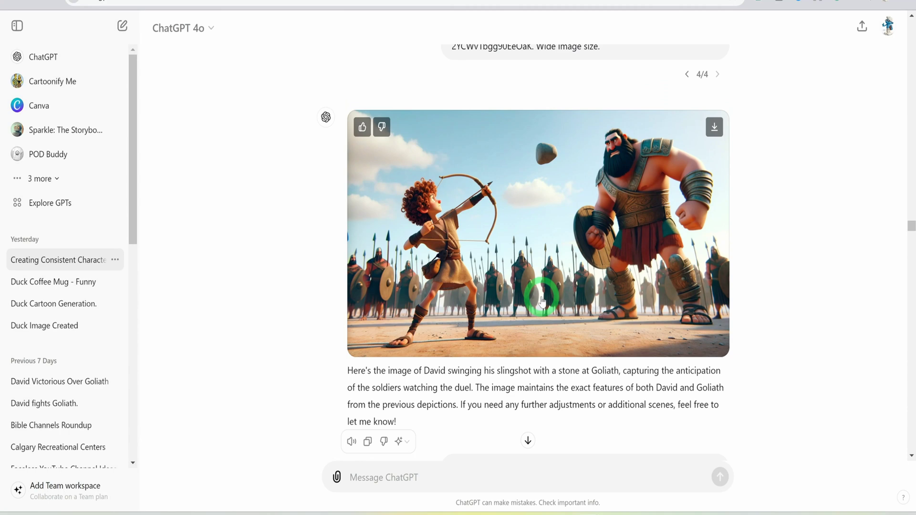
left_click(715, 127)
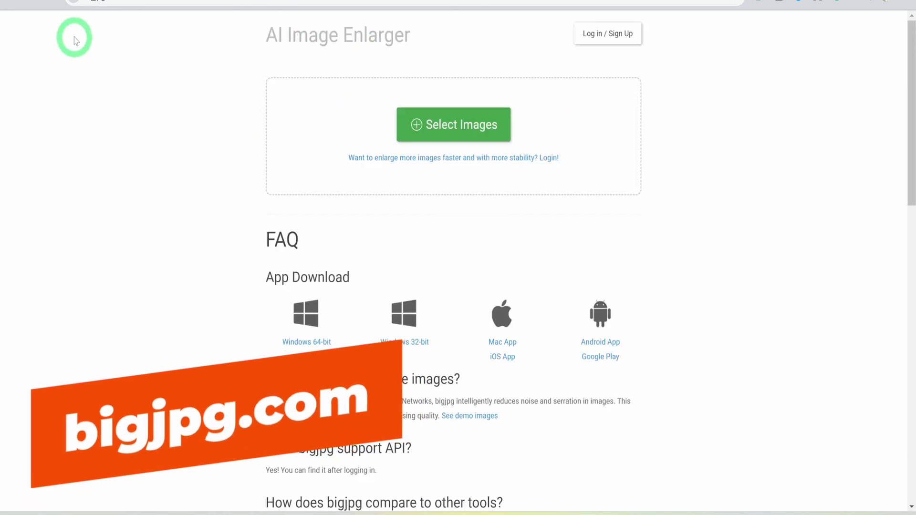
Step: Queue the DALL·E three Israeli soldiers image on bigjpg with Highest noise reduction
left_click(441, 128)
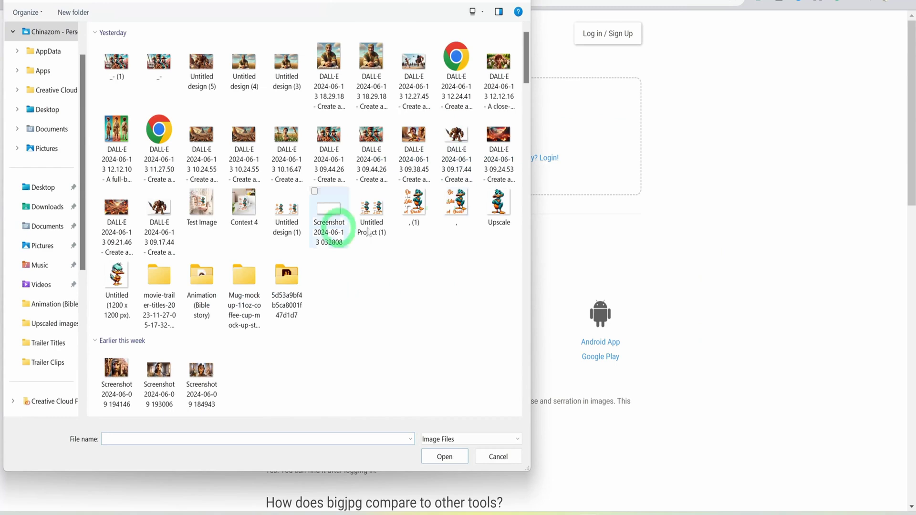
left_click(371, 134)
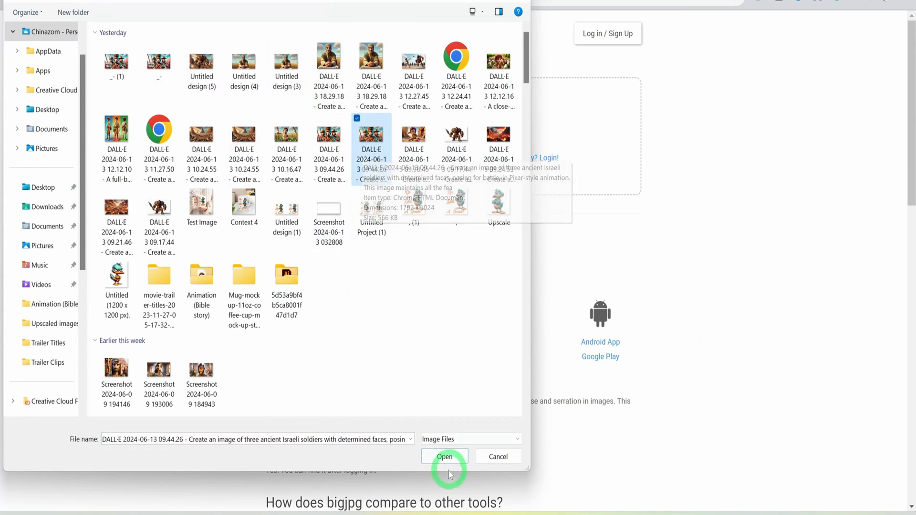
left_click(445, 456)
left_click(348, 258)
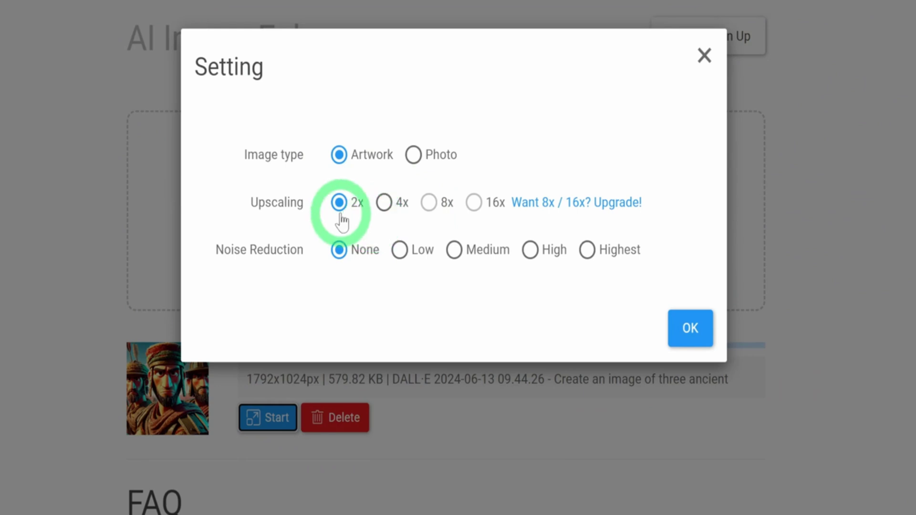
left_click(608, 258)
left_click(689, 325)
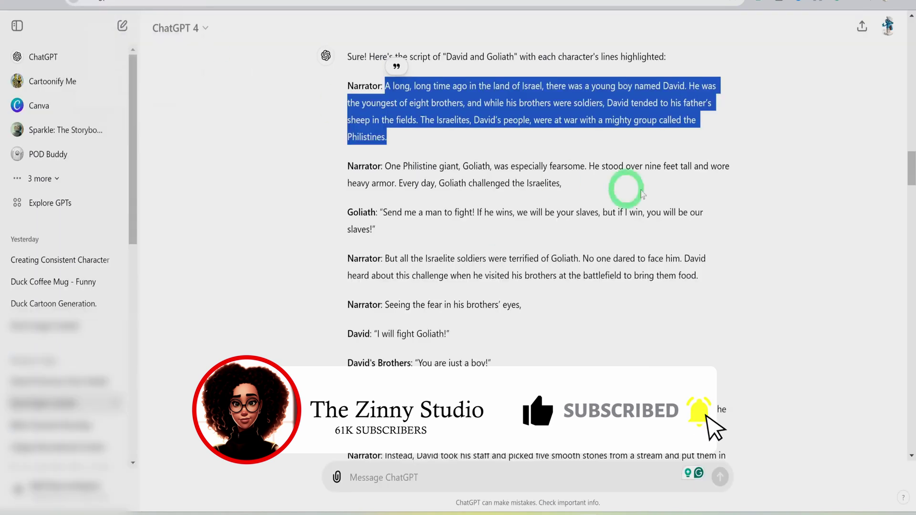
Step: Bring up the ChatGPT David and Goliath script with its Narrator, Goliath and David lines
left_click(831, 184)
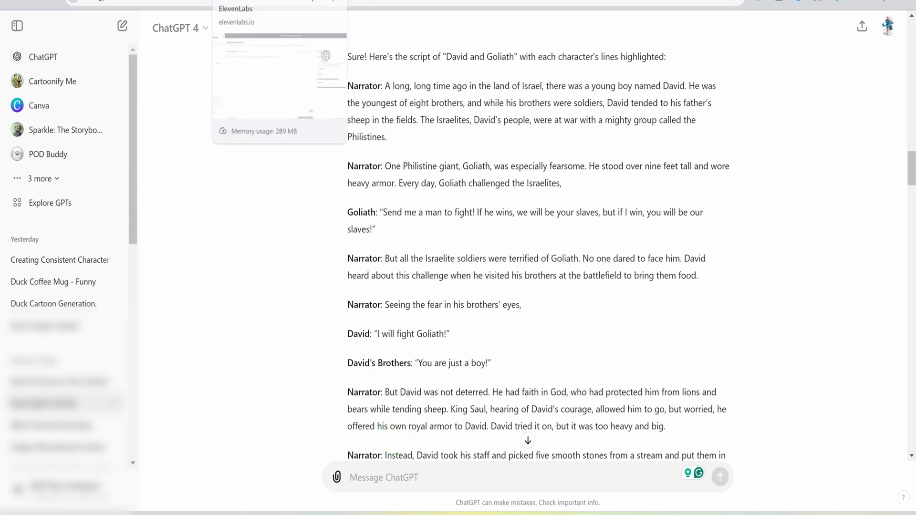
Step: Browse the ElevenLabs voice Library, then My Voices listing the saved David and Simeon voices
left_click(267, 1)
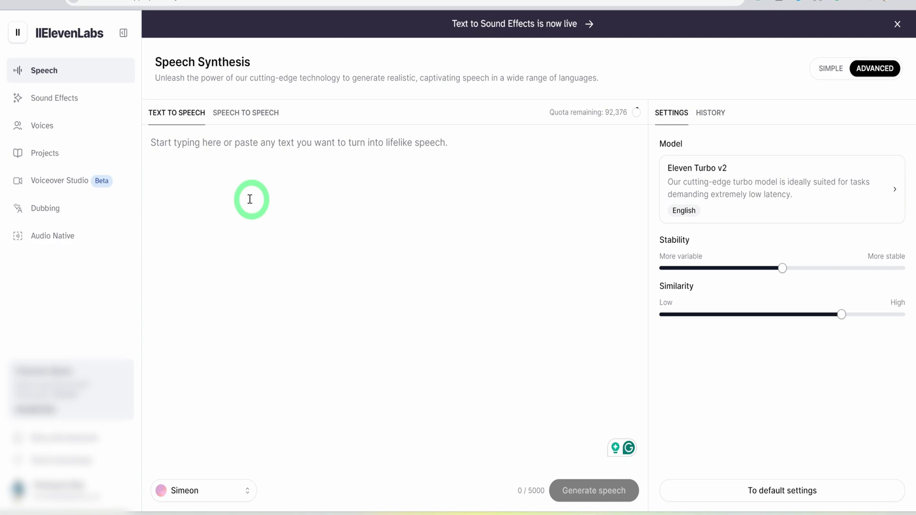
left_click(67, 125)
left_click(227, 98)
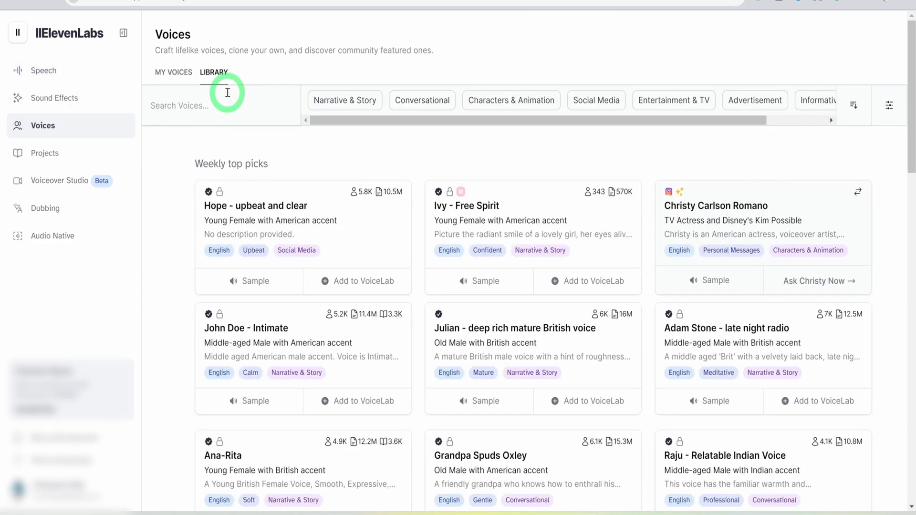
scroll(434, 429, "down", 10)
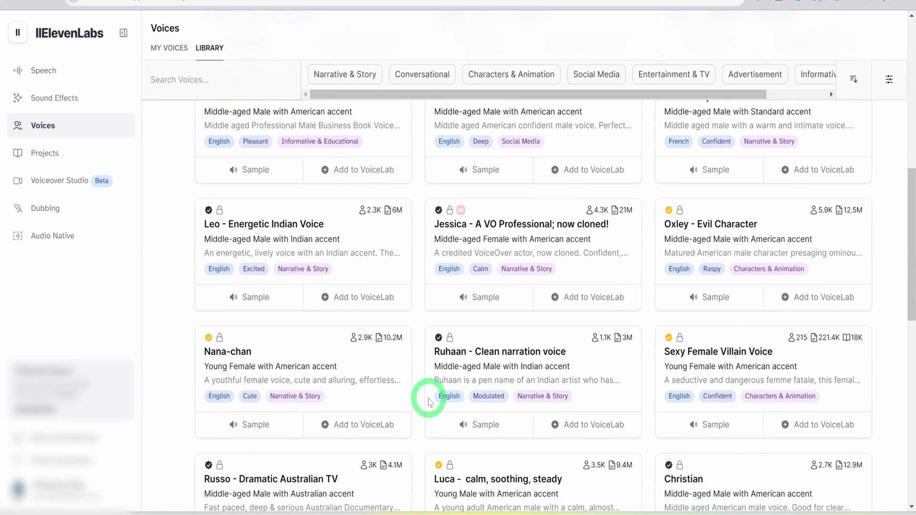
left_click(170, 48)
scroll(327, 337, "down", 6)
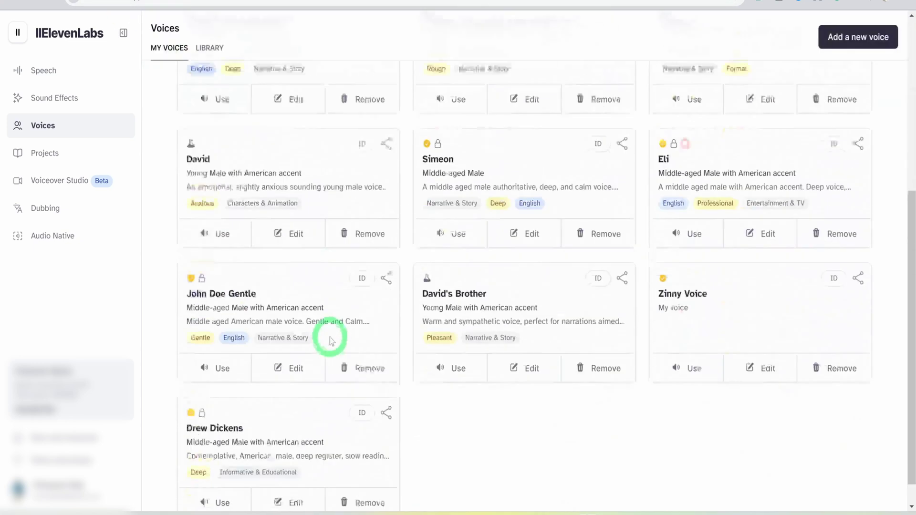
scroll(245, 167, "up", 1)
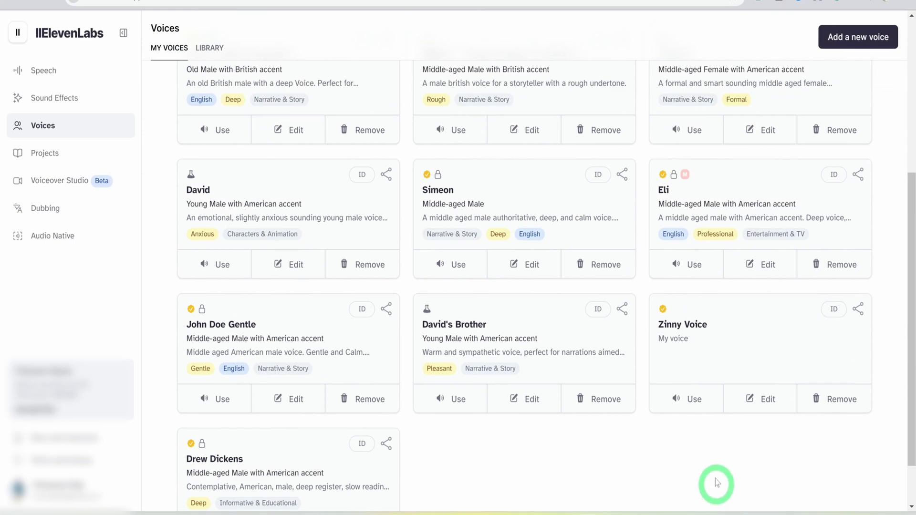
Step: Paste the Narrator's first paragraph about young David and generate speech in the Simeon voice
left_click(48, 70)
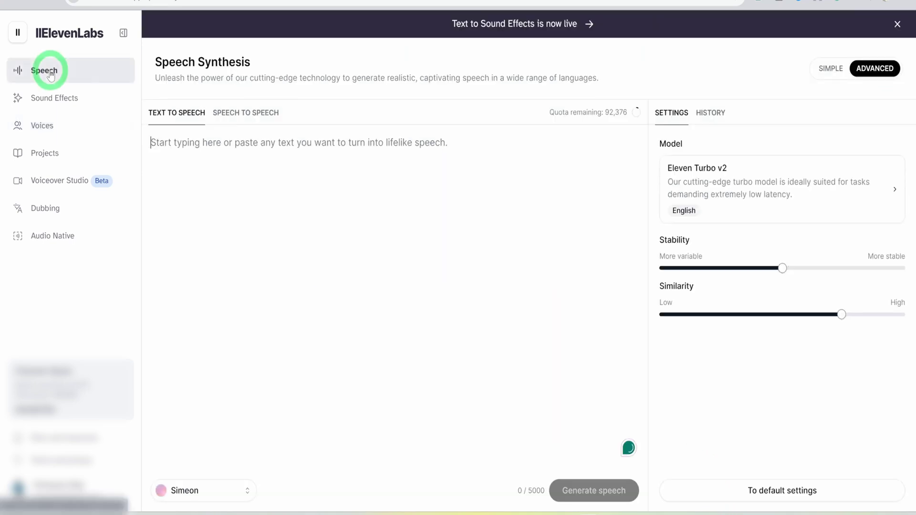
left_click(385, 149)
key("ctrl+Tab")
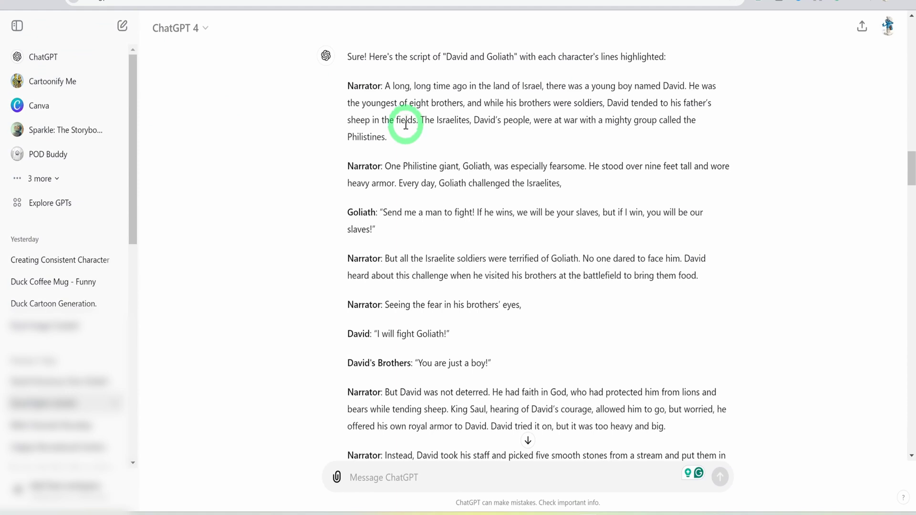
left_click_drag(387, 139, 384, 88)
key("ctrl+c")
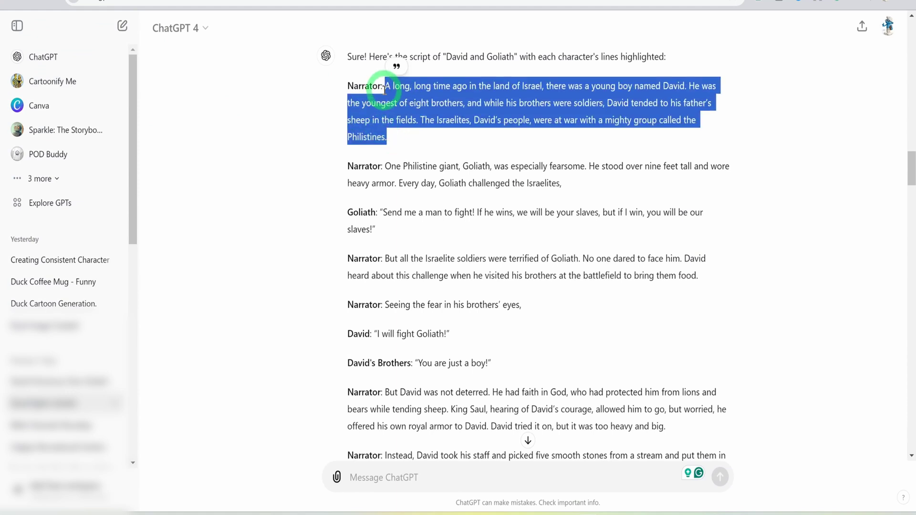
key("ctrl+Tab")
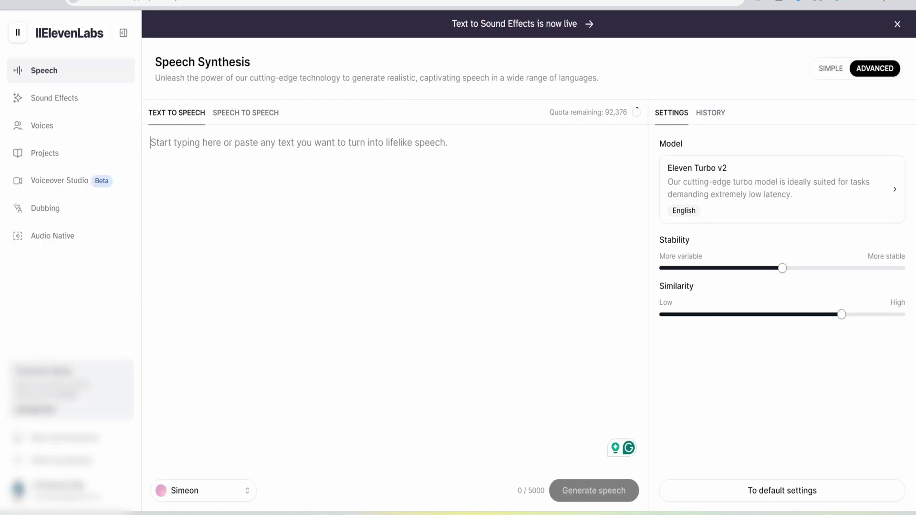
left_click(259, 140)
key("ctrl+v")
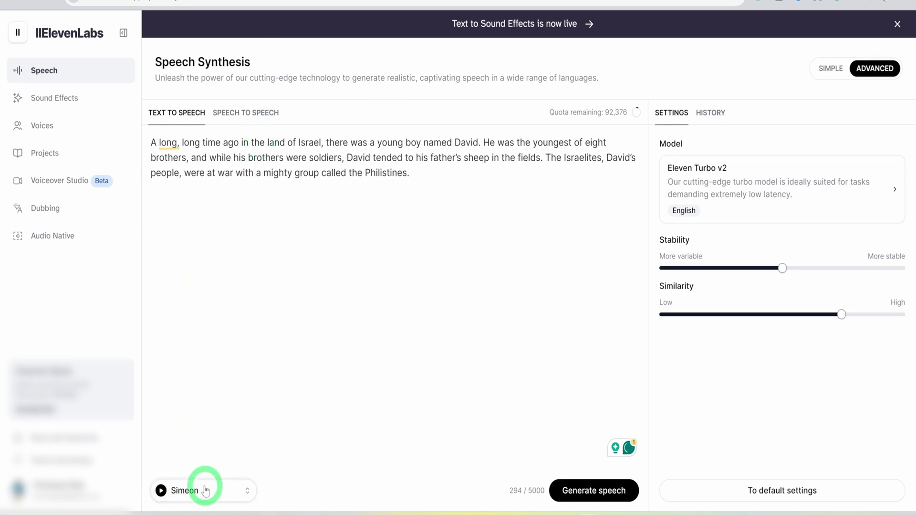
left_click(191, 494)
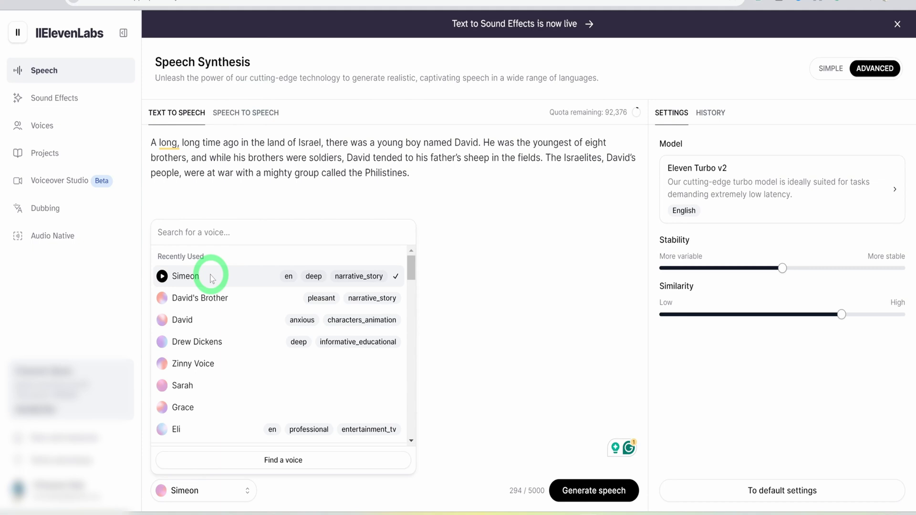
left_click(499, 235)
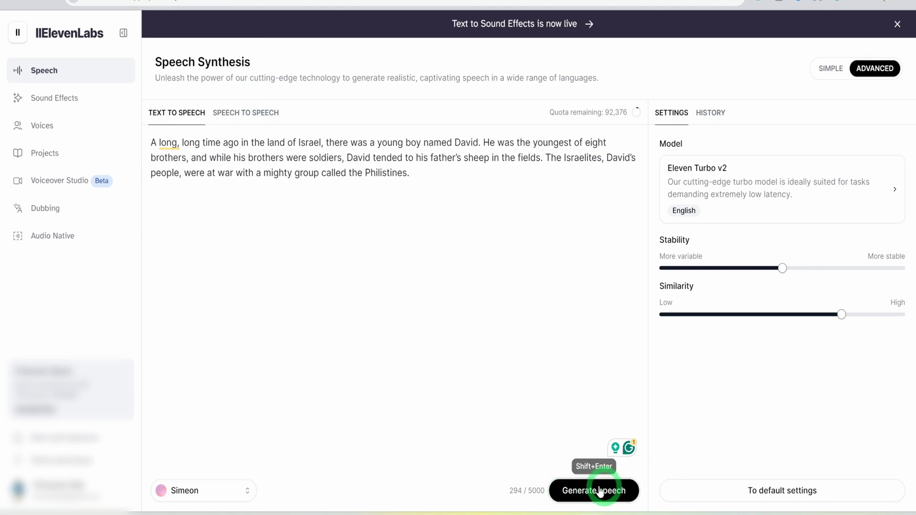
left_click(587, 496)
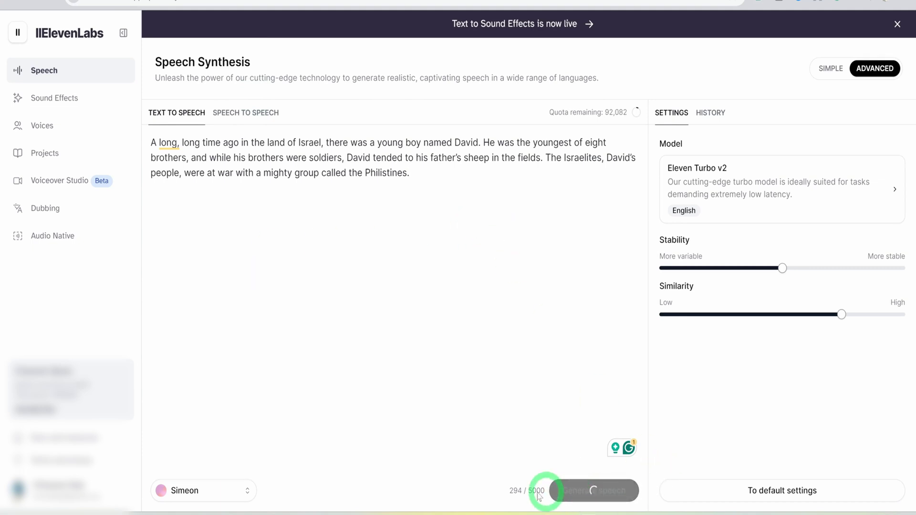
Step: Reselect the whole story paragraph and confirm Simeon remains the chosen voice
left_click(177, 480)
left_click(304, 306)
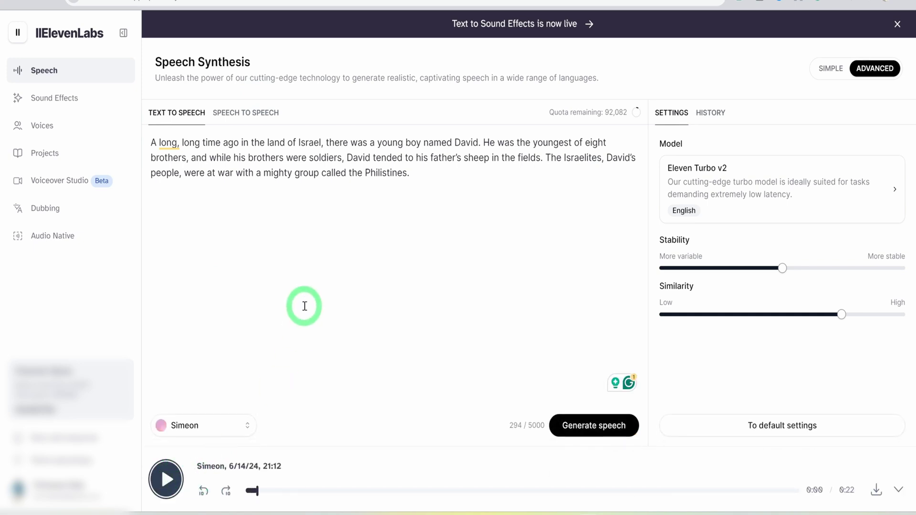
left_click_drag(304, 306, 144, 137)
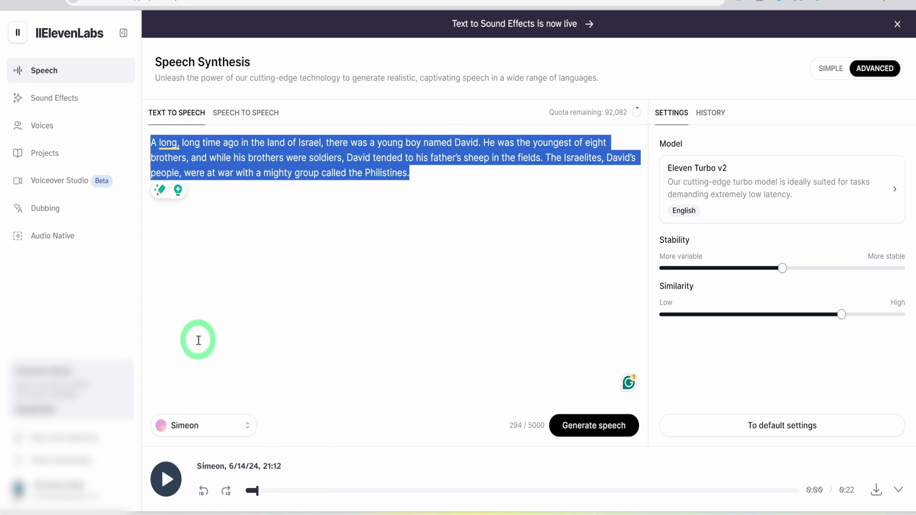
left_click(200, 434)
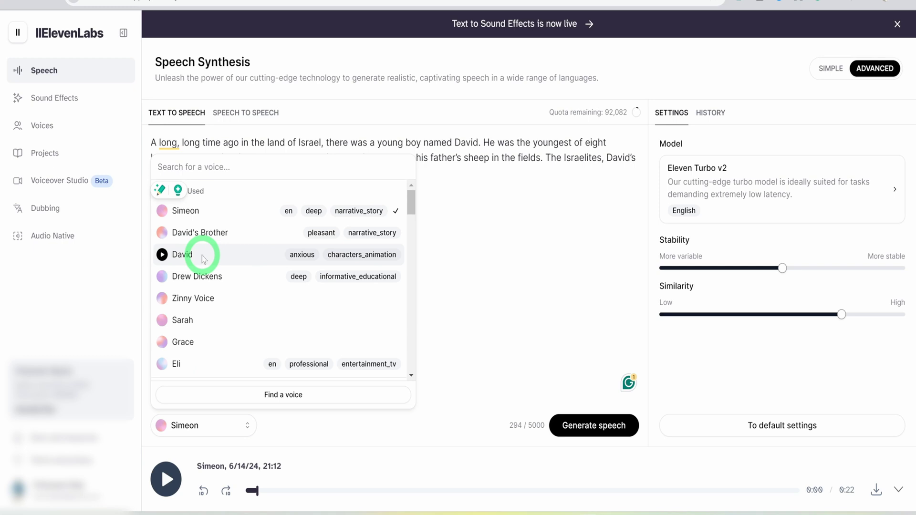
left_click(488, 237)
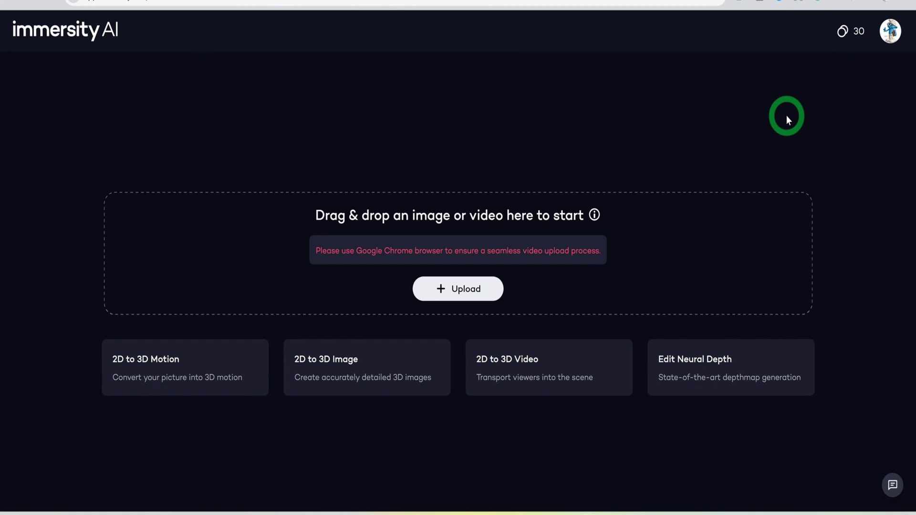
Step: Bring up Immersity AI's upload file dialog listing the recent Goliath and DALL·E images
left_click(468, 290)
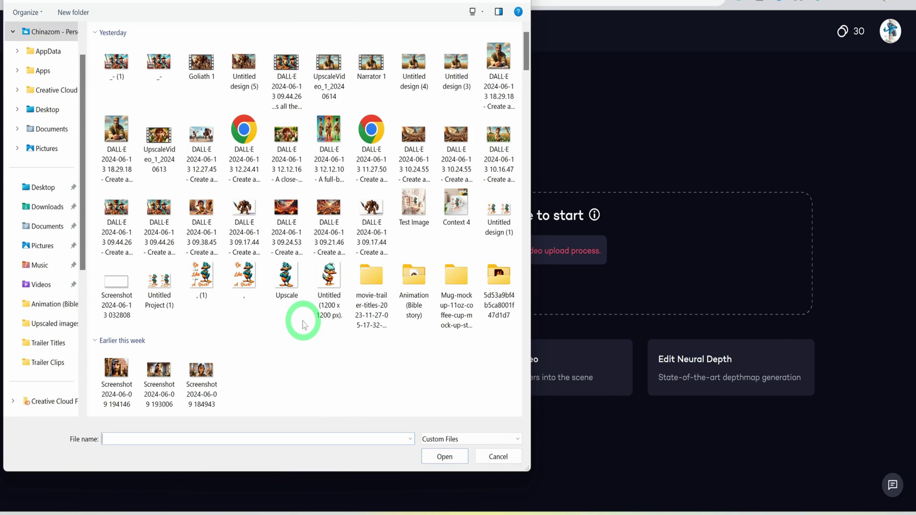
Step: Upload Untitled design (4), try Zoom and Zoom Center, and settle on looping Perspective motion
left_click(412, 62)
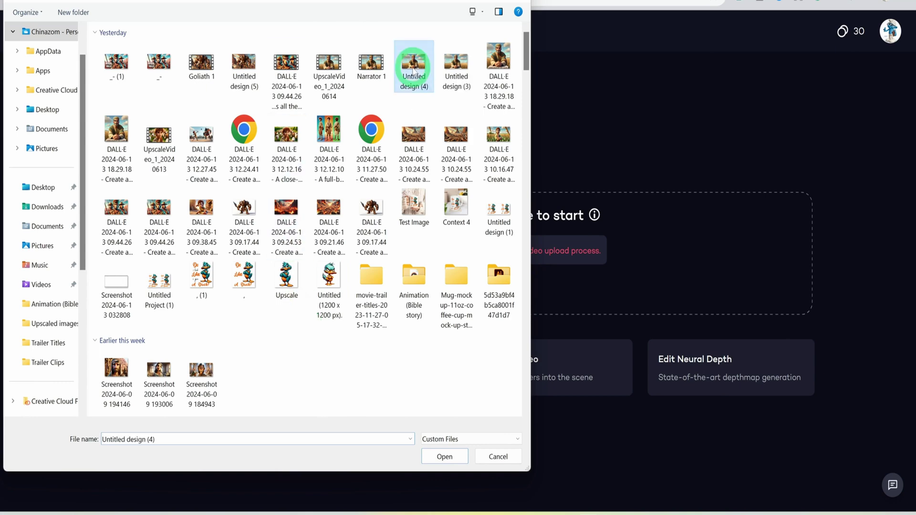
left_click(449, 456)
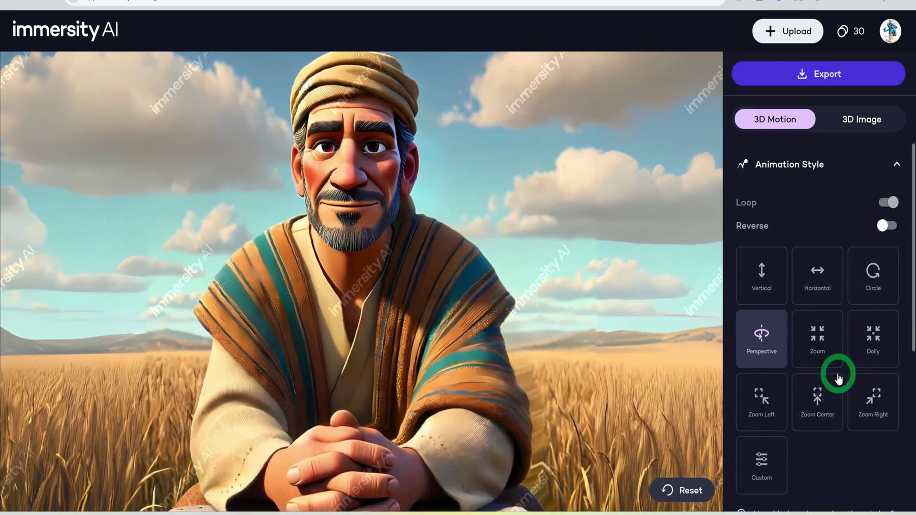
left_click(823, 344)
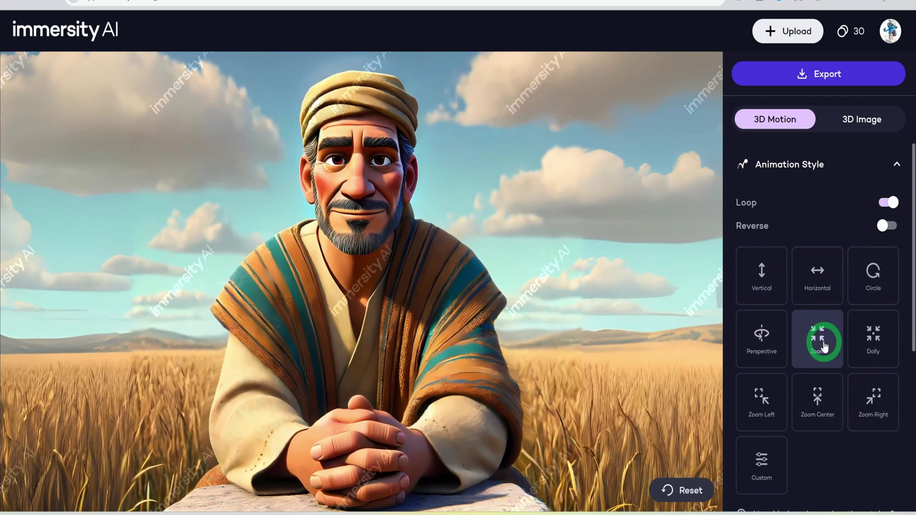
left_click(826, 393)
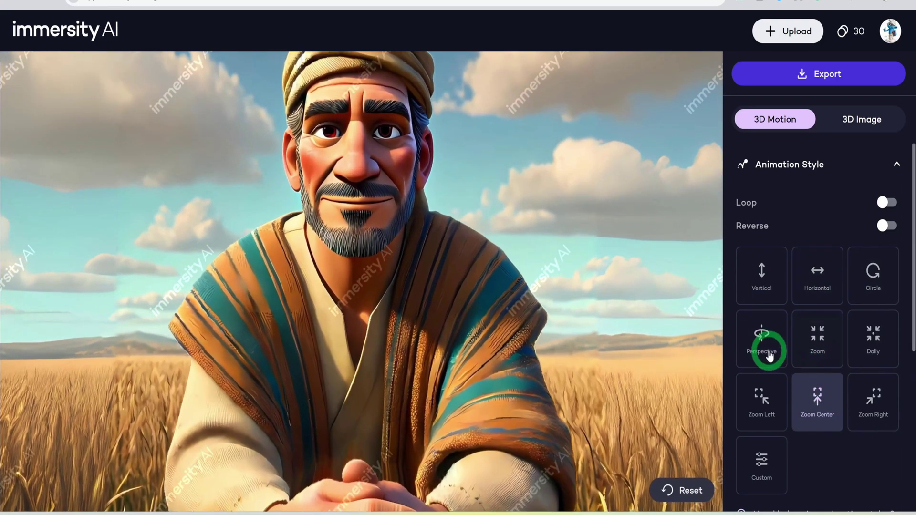
left_click(768, 353)
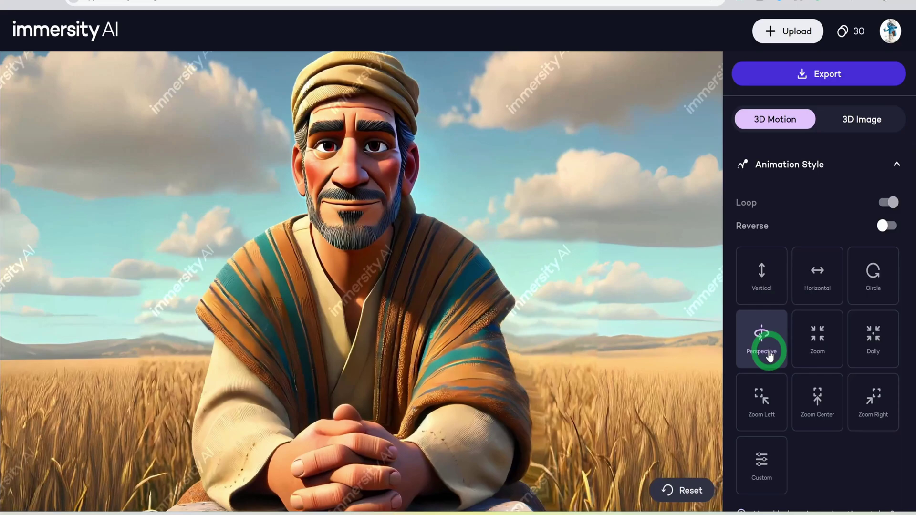
Step: Browse Immersity AI's export formats, close them without exporting, and go to Leonardo.Ai
left_click(786, 86)
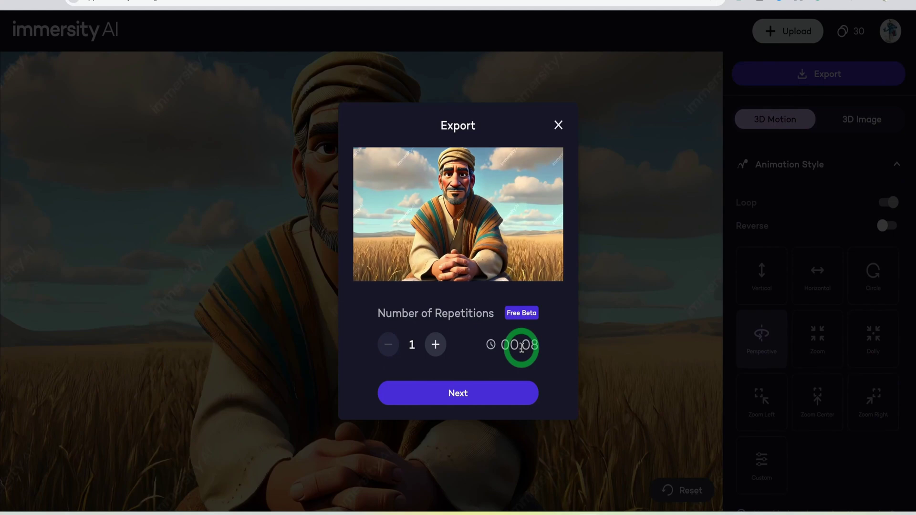
left_click(496, 387)
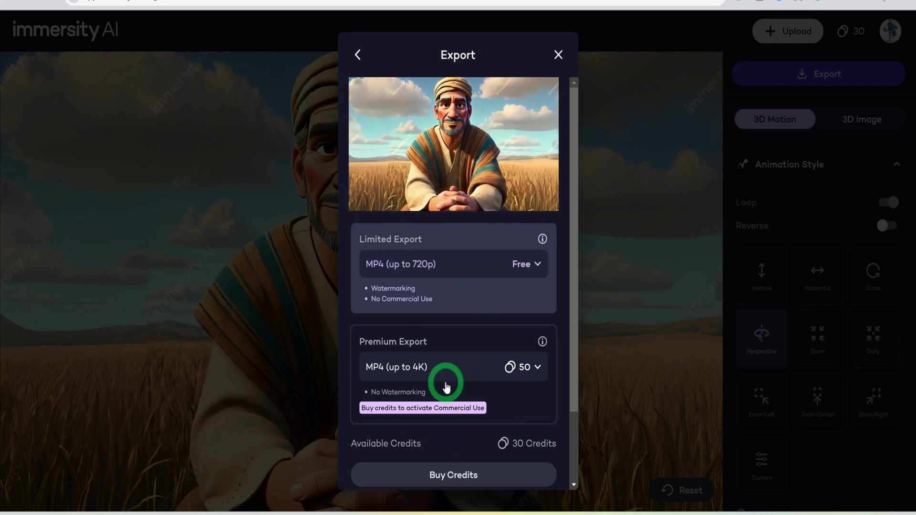
scroll(463, 294, "down", 2)
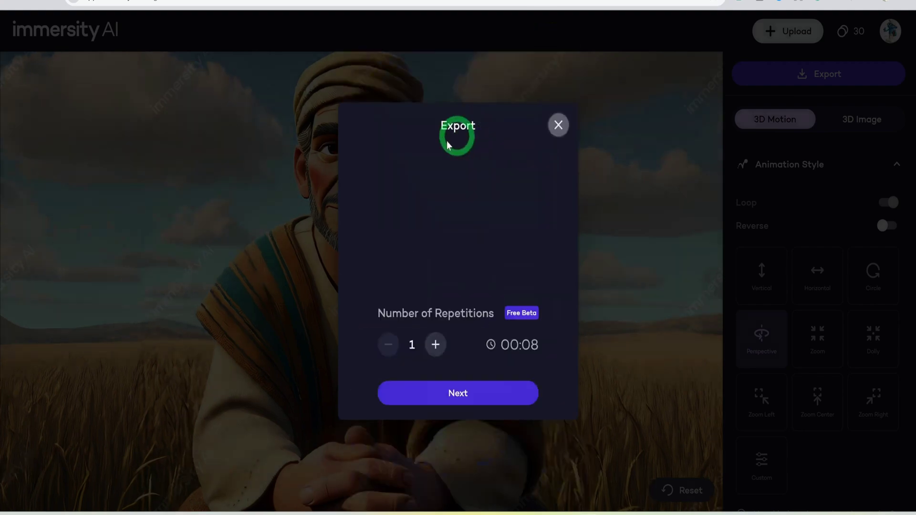
key("Escape")
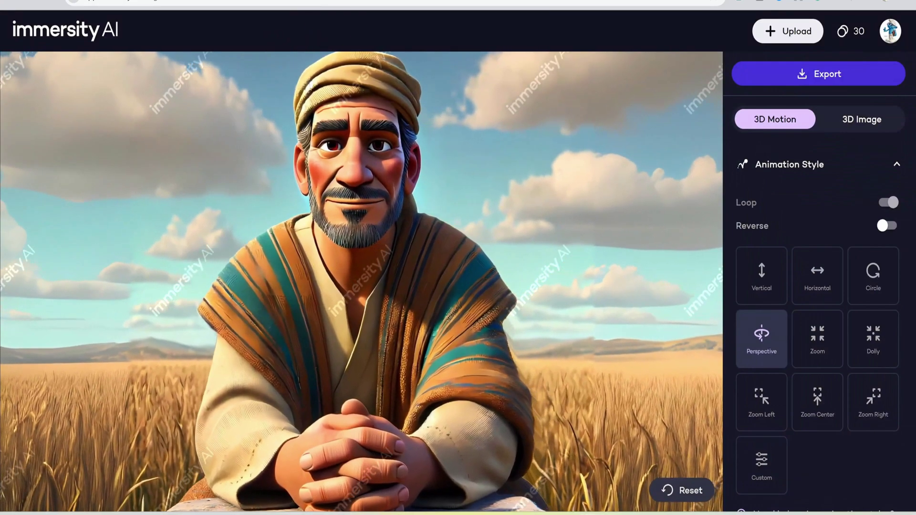
left_click(334, 2)
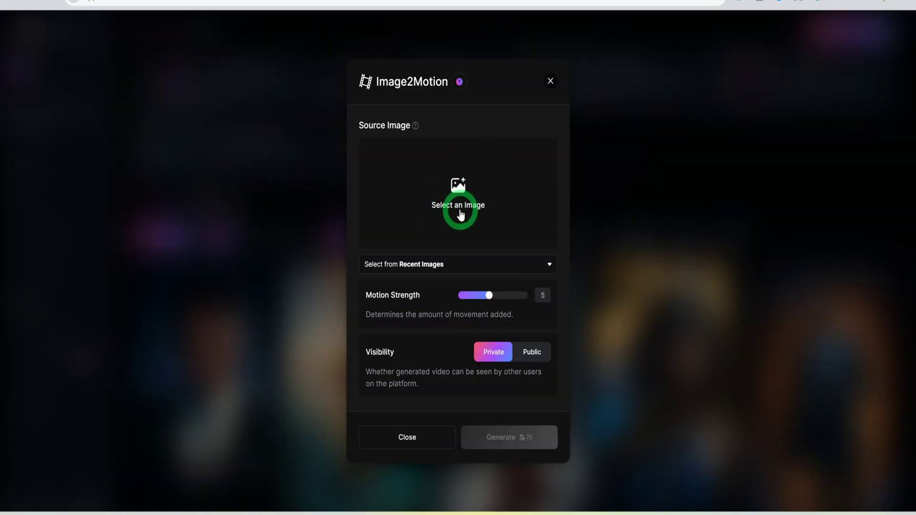
Step: Generate motion from the boy-with-sheep image with Motion Strength lowered from 5 to 3
left_click(459, 206)
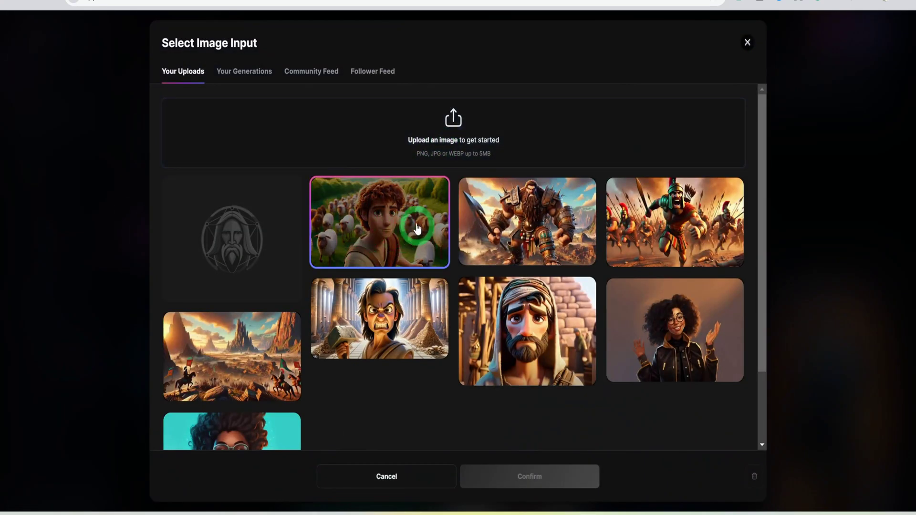
left_click(381, 231)
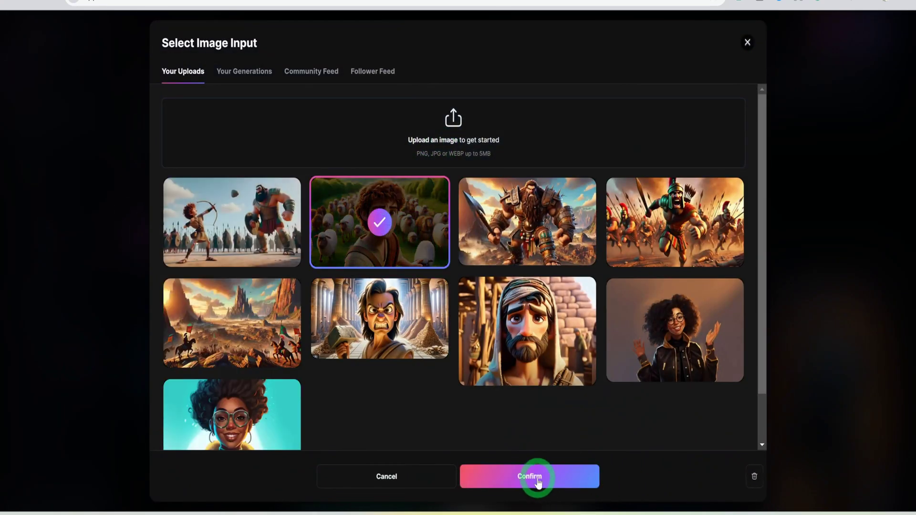
left_click(535, 477)
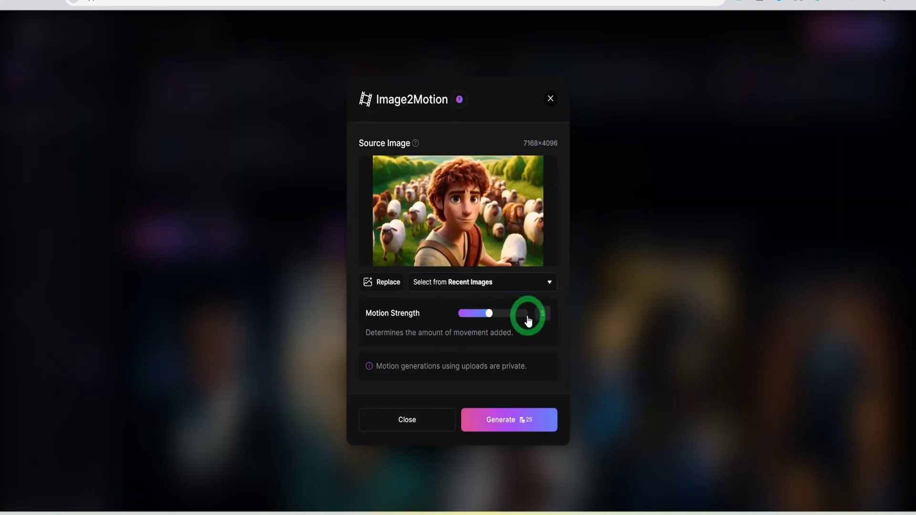
left_click_drag(489, 313, 475, 323)
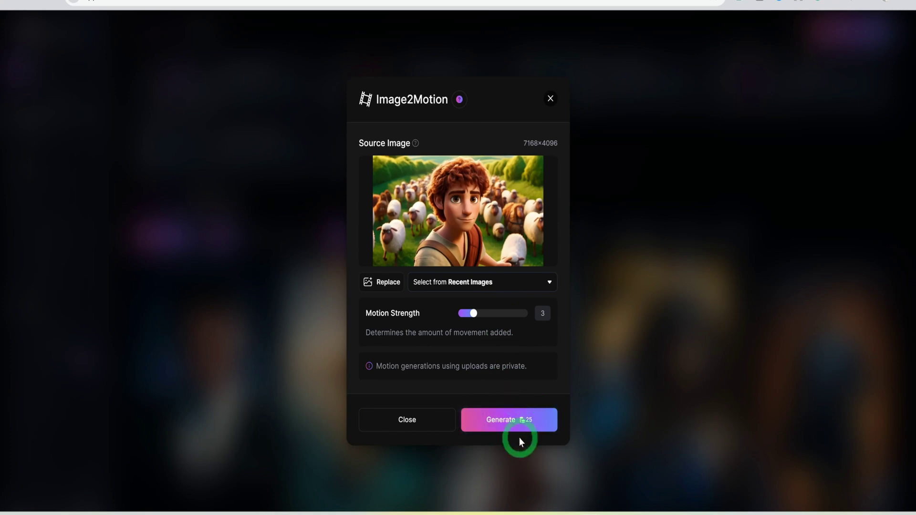
left_click(509, 423)
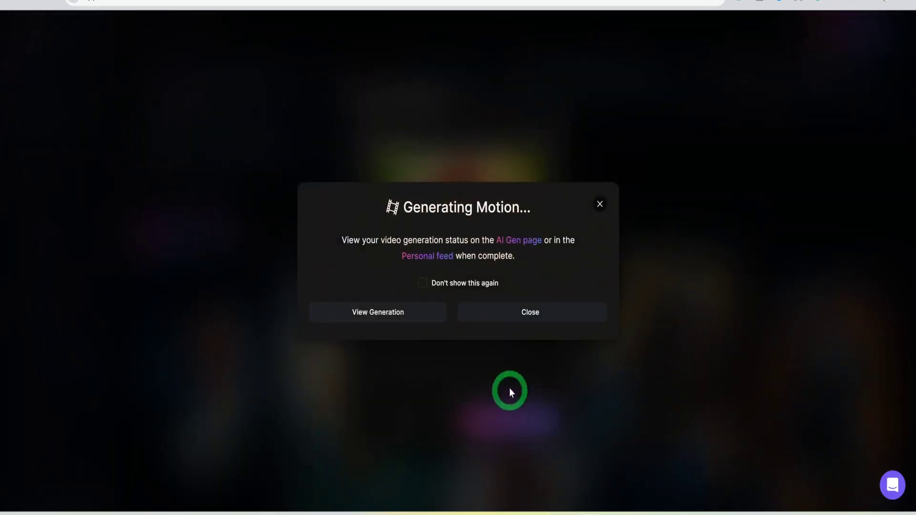
Step: View the motion generation in progress
left_click(409, 319)
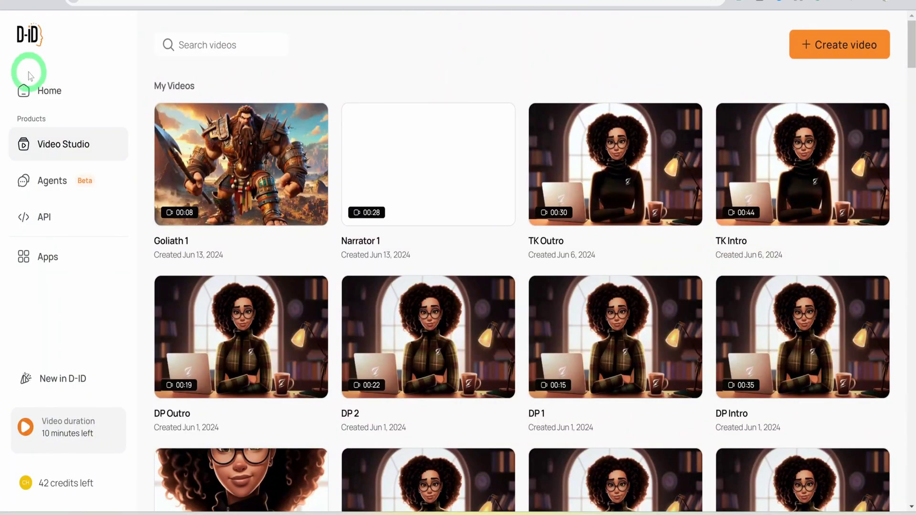
Step: Create a new D-ID video using the bearded wheat-field man as avatar
left_click(857, 46)
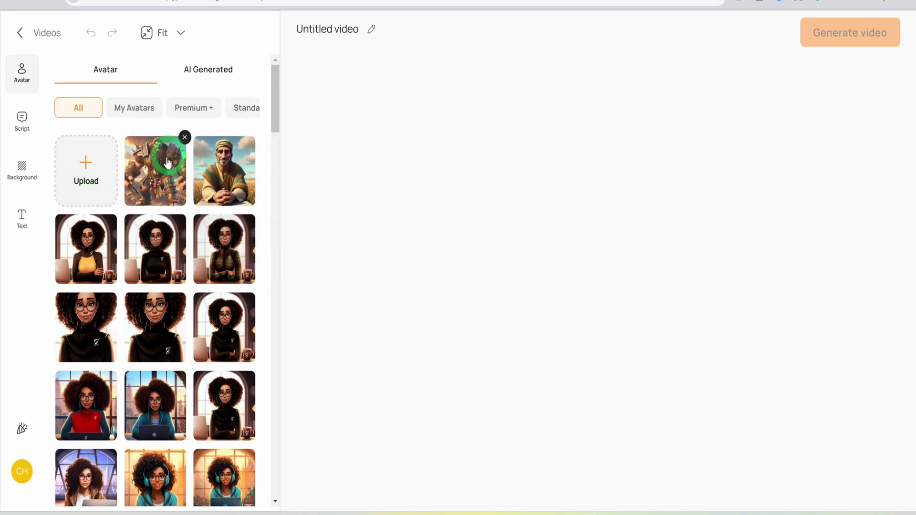
left_click(219, 177)
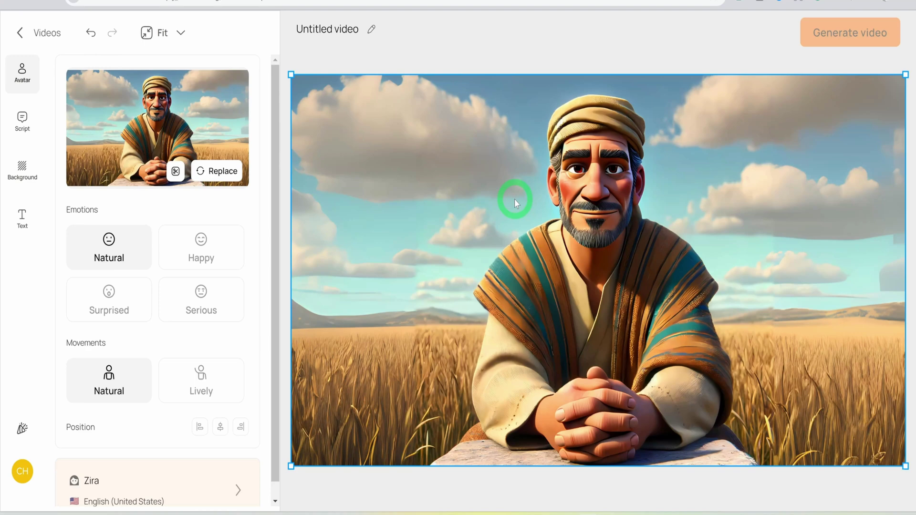
Step: Upload Main Voiceover (Narrator) as the audio script, then play the Narrator 1 video
left_click(24, 123)
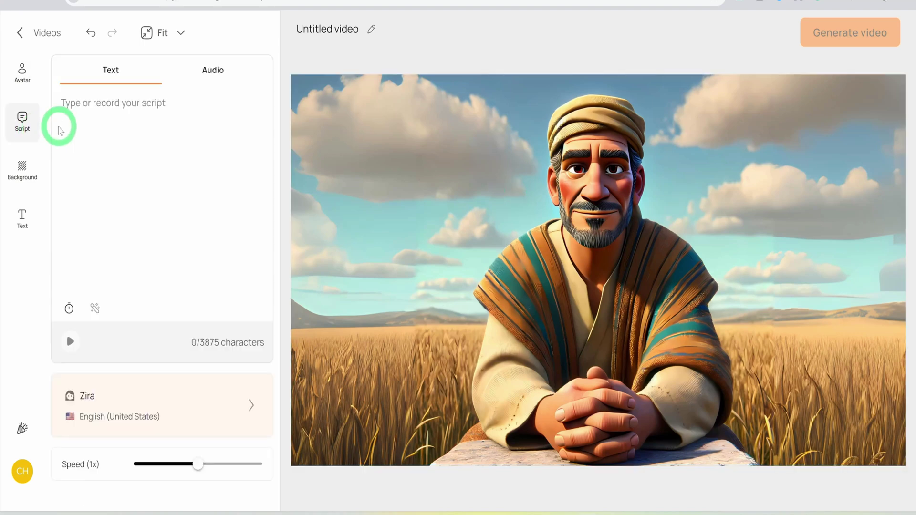
left_click(227, 74)
left_click(175, 266)
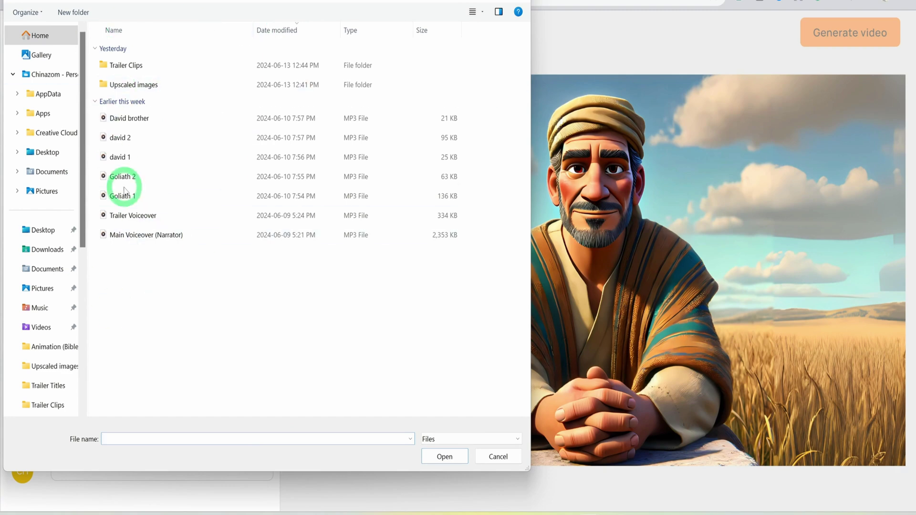
left_click(152, 236)
left_click(445, 456)
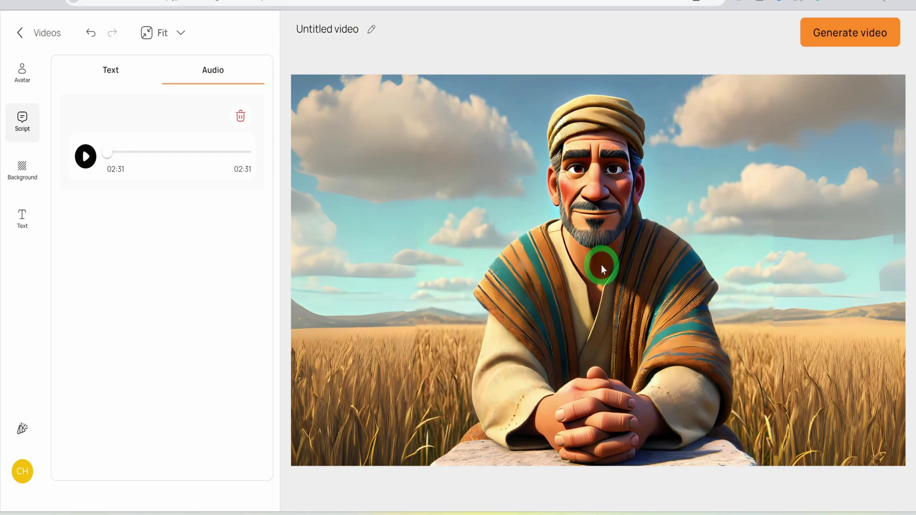
left_click(193, 407)
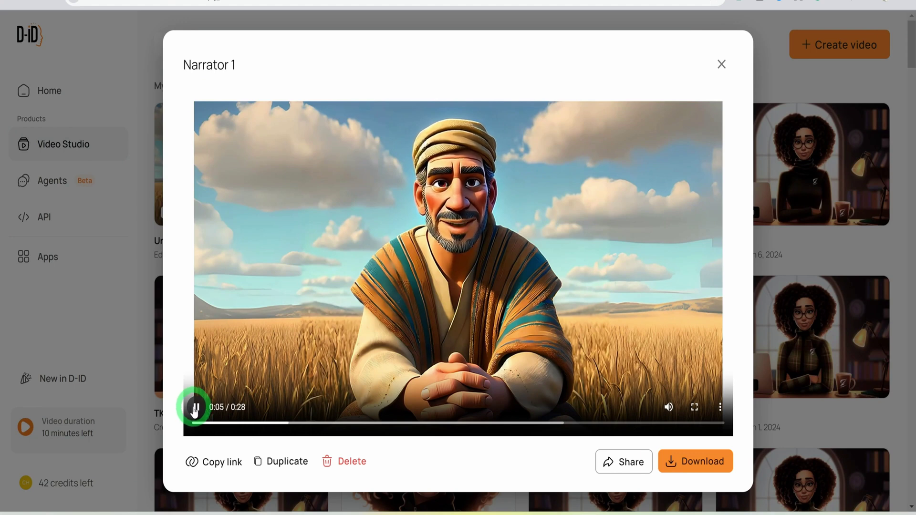
Step: Pause and then resume the Narrator 1 preview
left_click(196, 408)
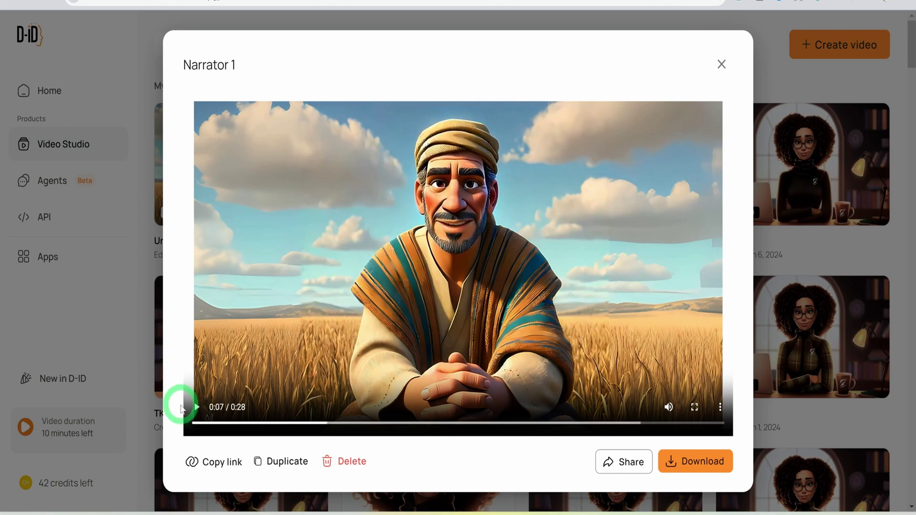
left_click(195, 408)
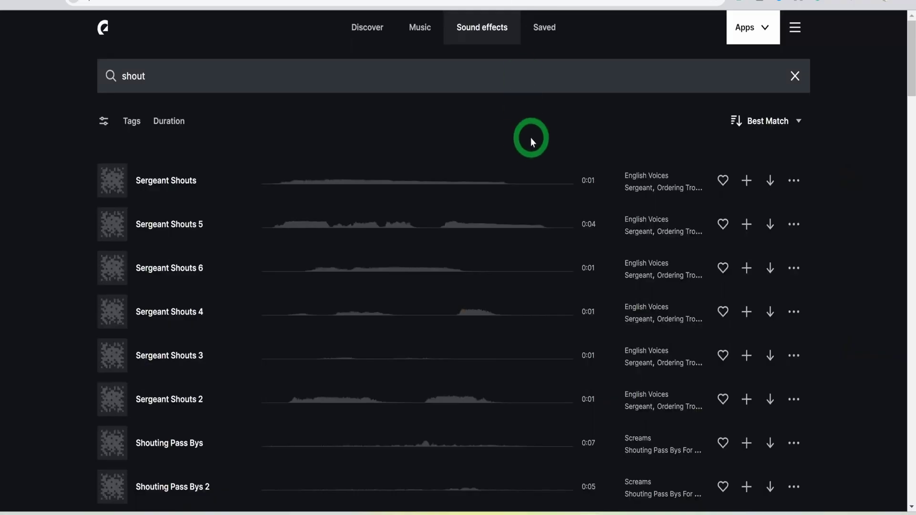
Step: Return from the shout results to Epidemic Sound's Discover page
left_click(98, 30)
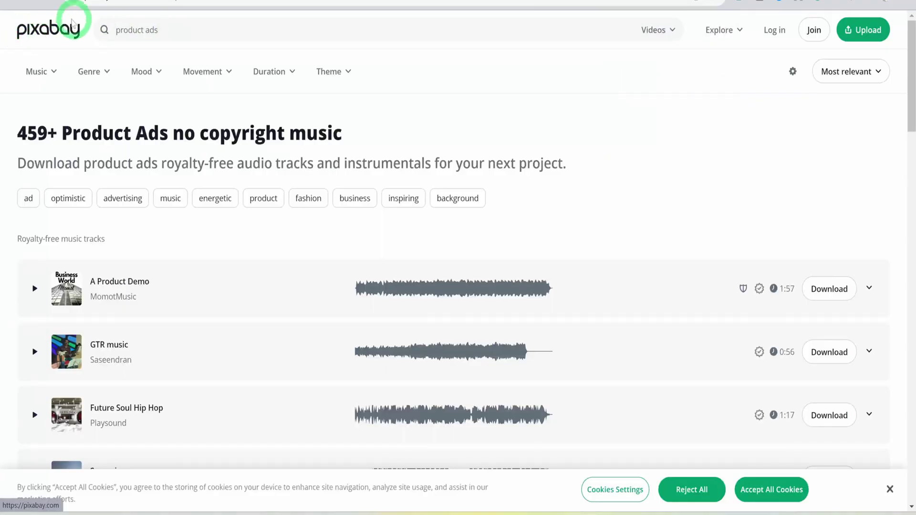
left_click(53, 71)
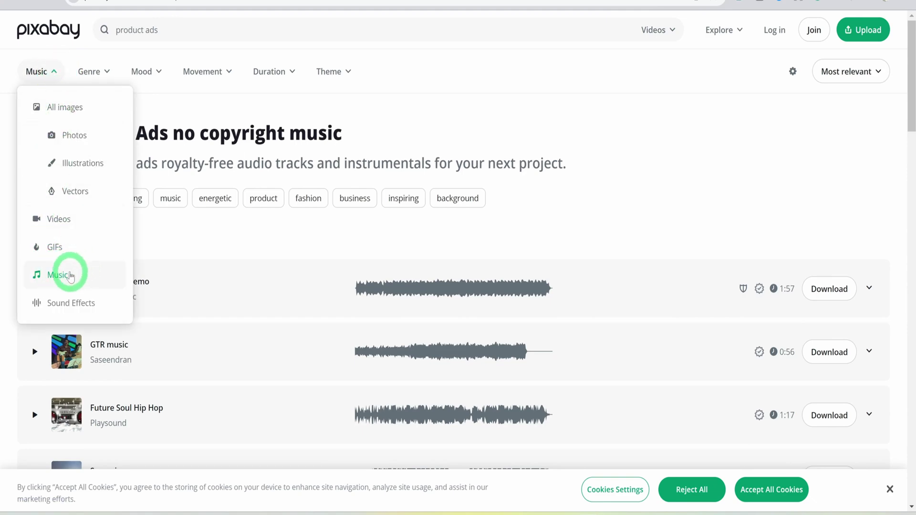
scroll(677, 234, "down", 5)
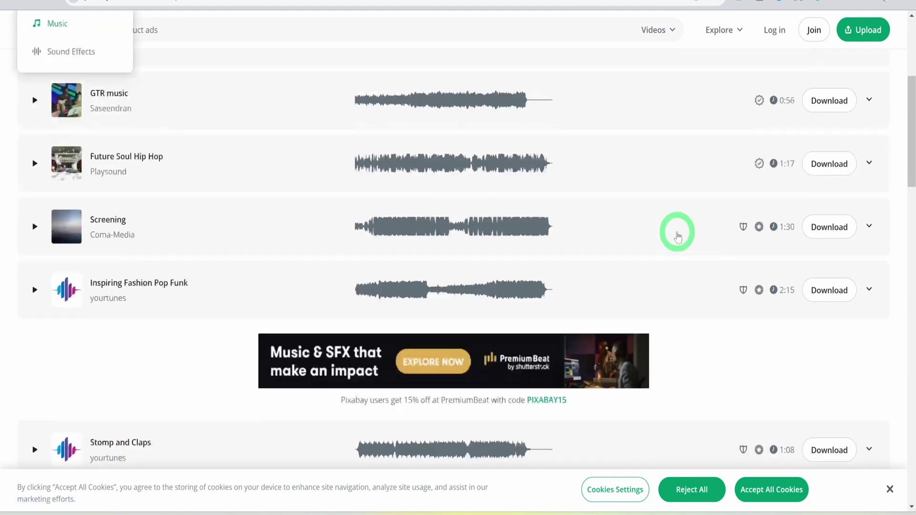
scroll(678, 234, "down", 20)
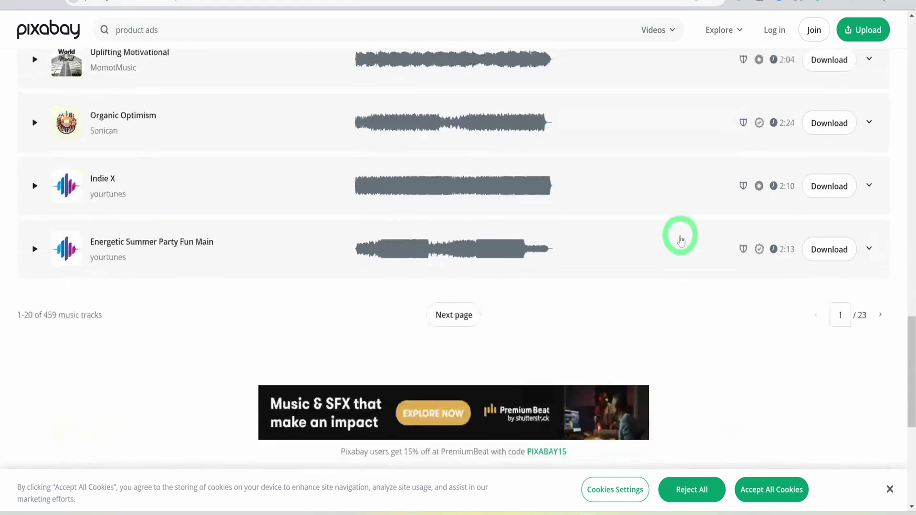
scroll(798, 255, "up", 20)
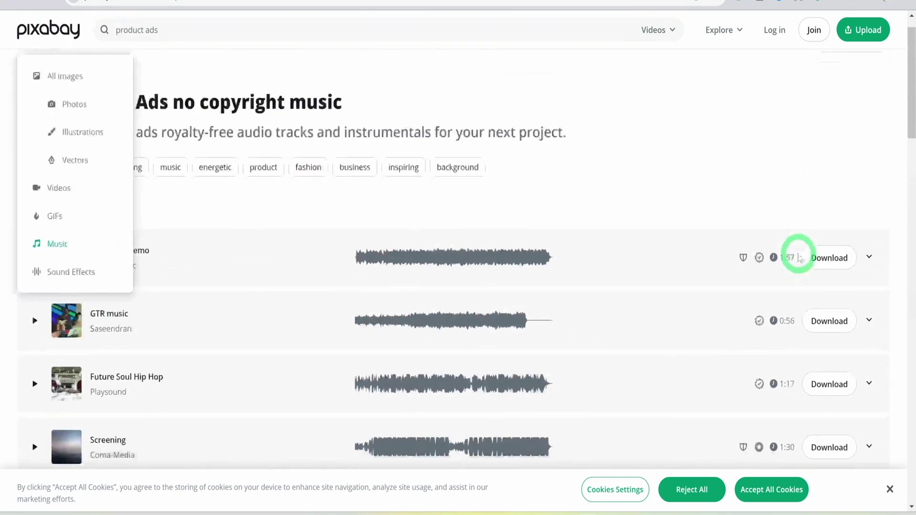
scroll(798, 253, "up", 1)
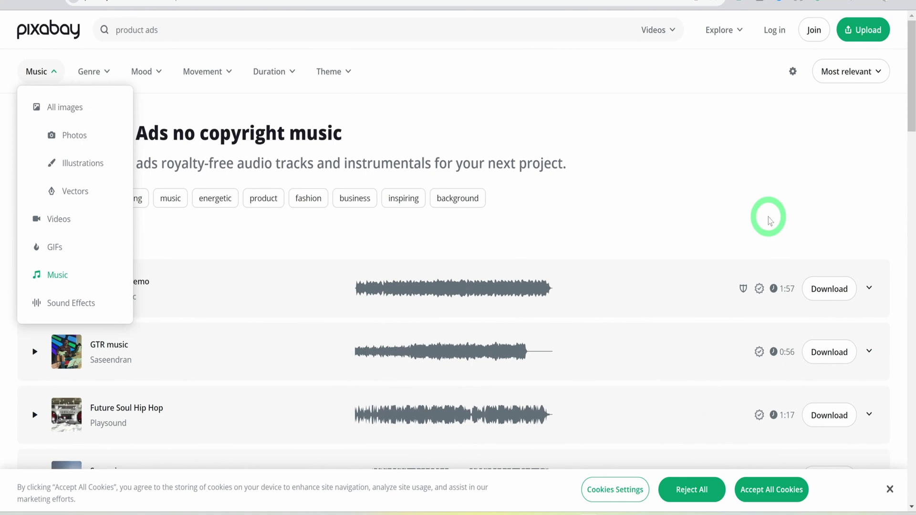
left_click(657, 188)
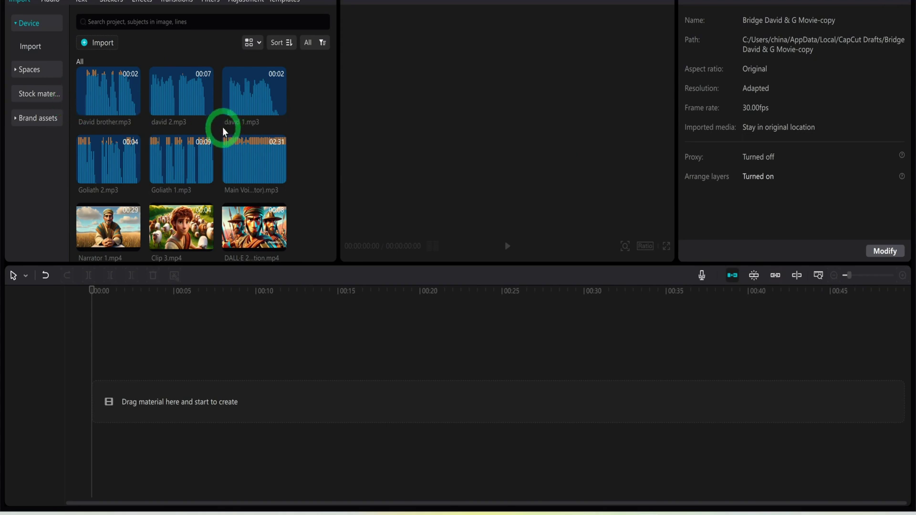
scroll(223, 131, "down", 3)
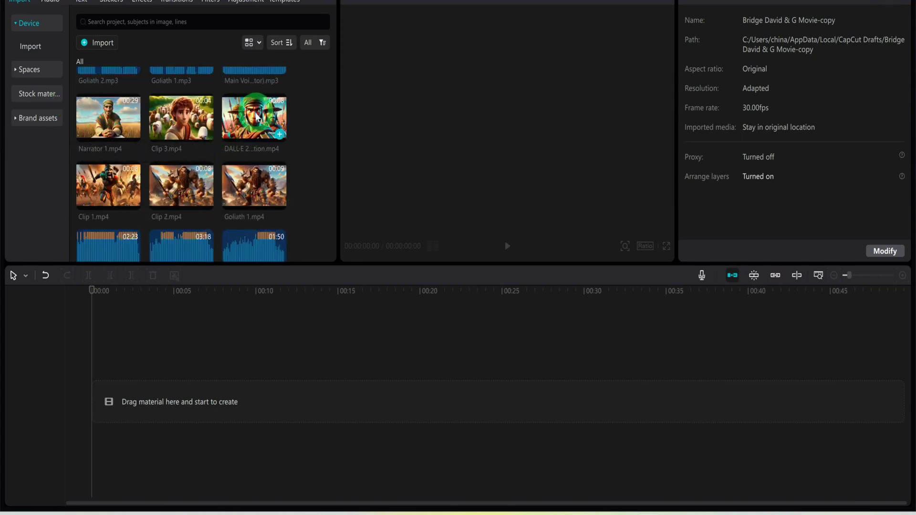
scroll(260, 119, "down", 3)
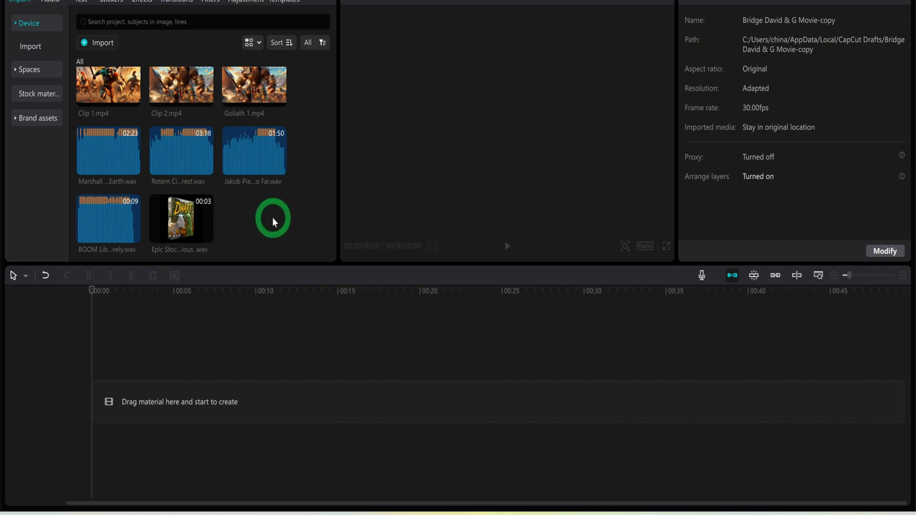
scroll(272, 218, "down", 5)
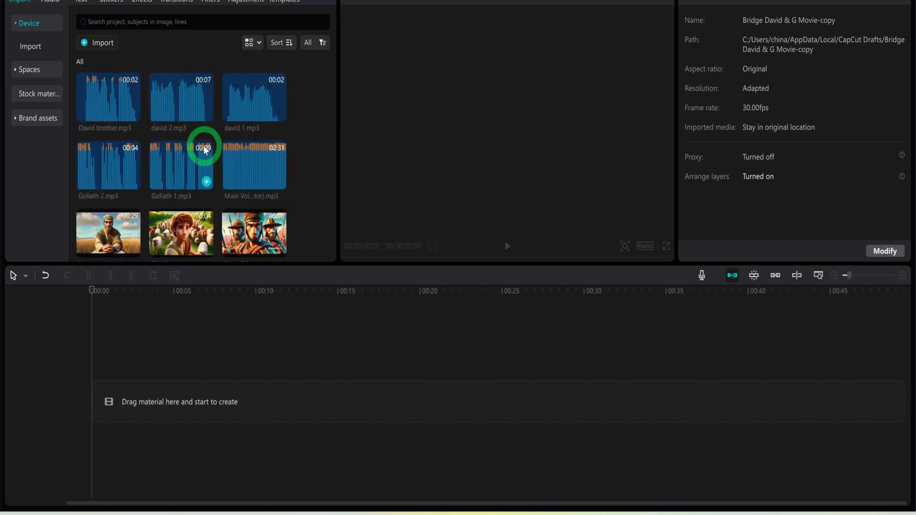
scroll(205, 151, "down", 2)
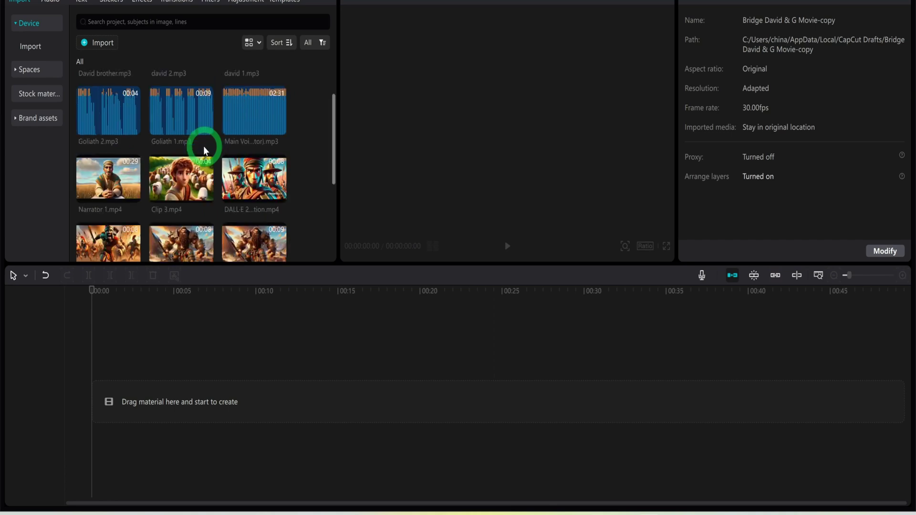
Step: Place Narrator 1.mp4 on the timeline and move the playhead to about 00:02
left_click_drag(108, 181, 93, 404)
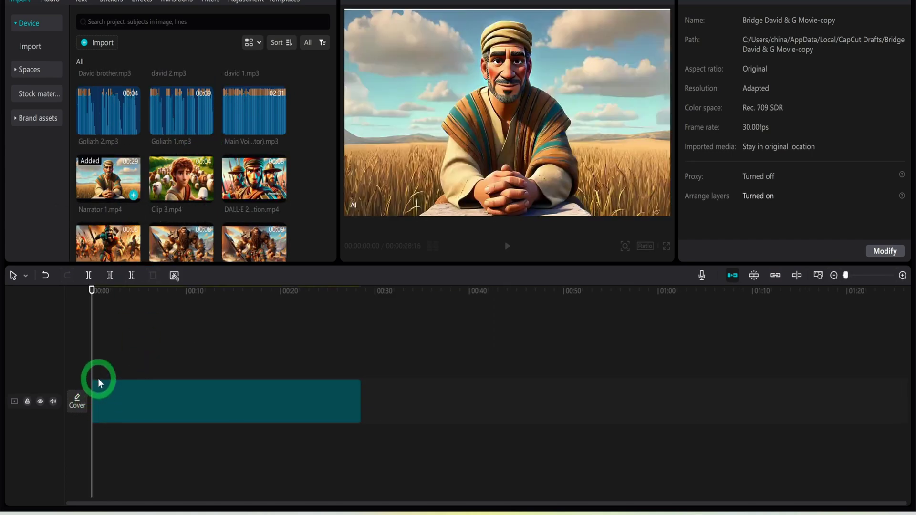
left_click_drag(93, 291, 80, 330)
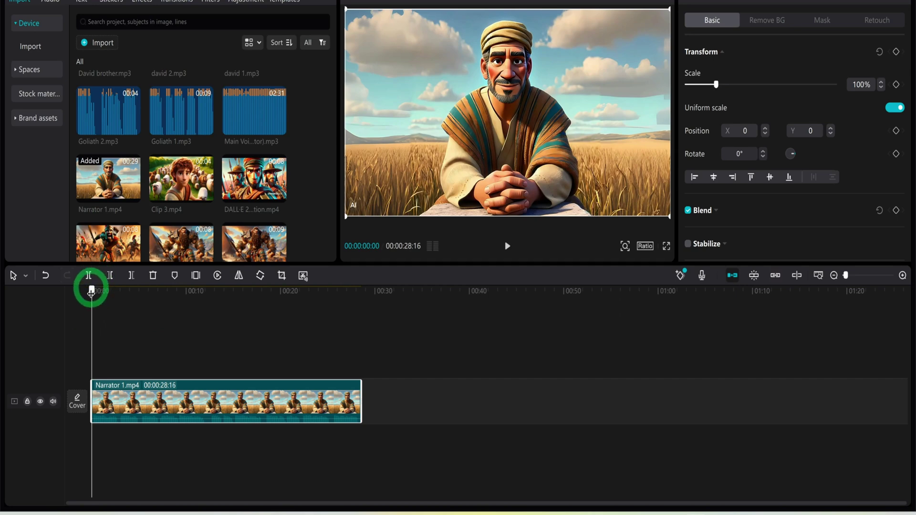
left_click_drag(91, 289, 117, 305)
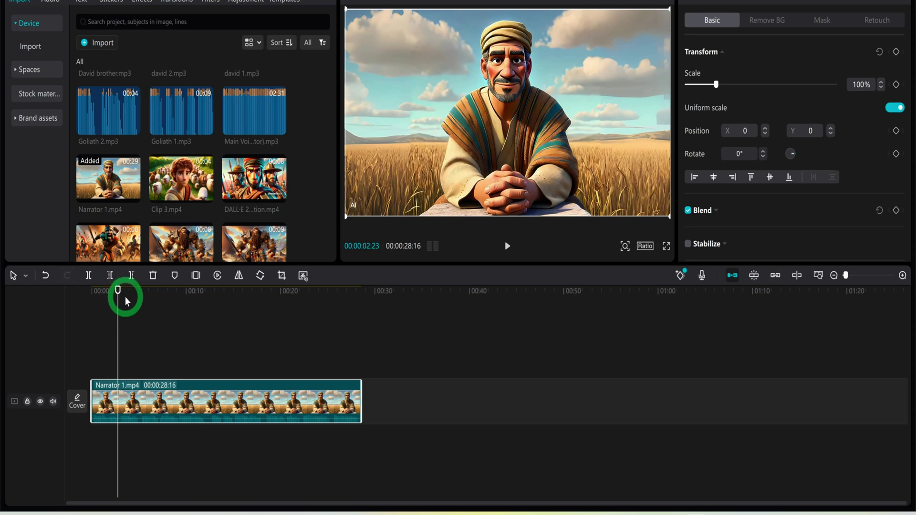
Step: Overlay Clip 3.mp4 above the narrator track and scale it to about 107%
mouse_move(173, 185)
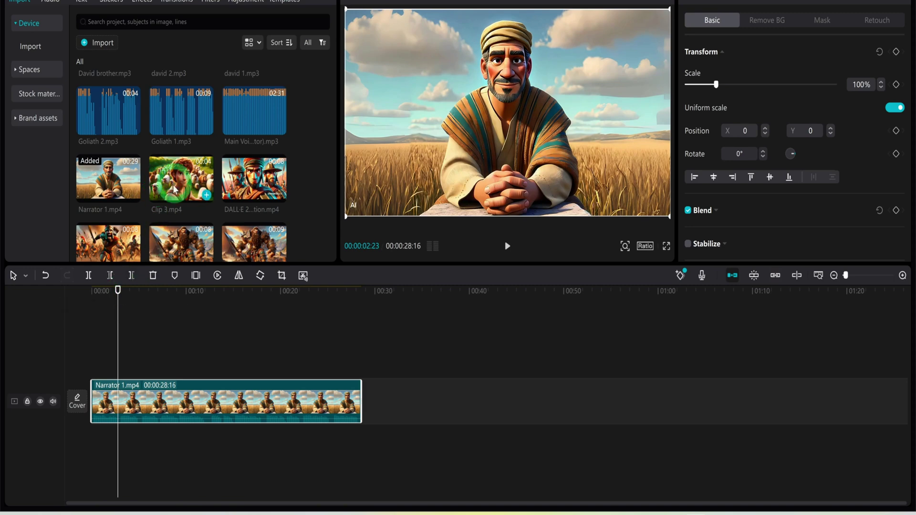
left_click_drag(179, 186, 120, 365)
mouse_move(115, 288)
left_mouse_down()
mouse_move(135, 290)
mouse_move(117, 298)
mouse_move(123, 292)
left_mouse_up()
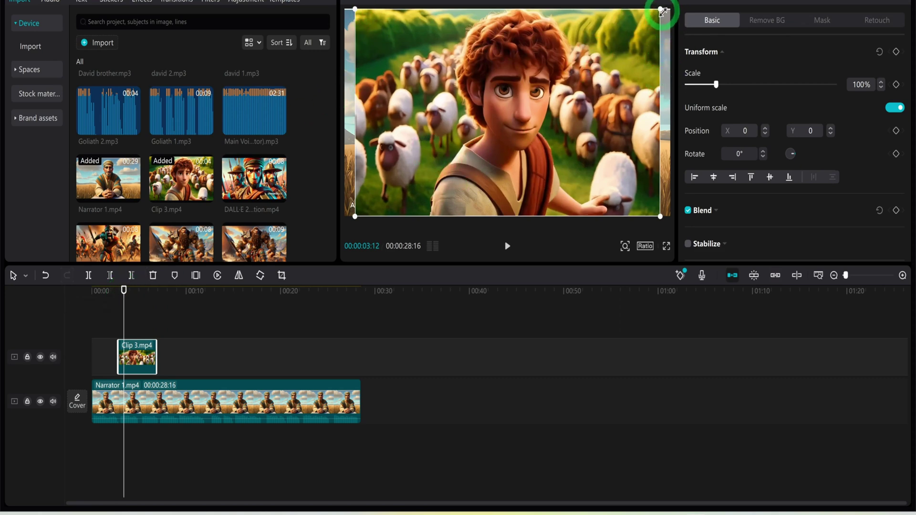
left_click_drag(661, 8, 674, 8)
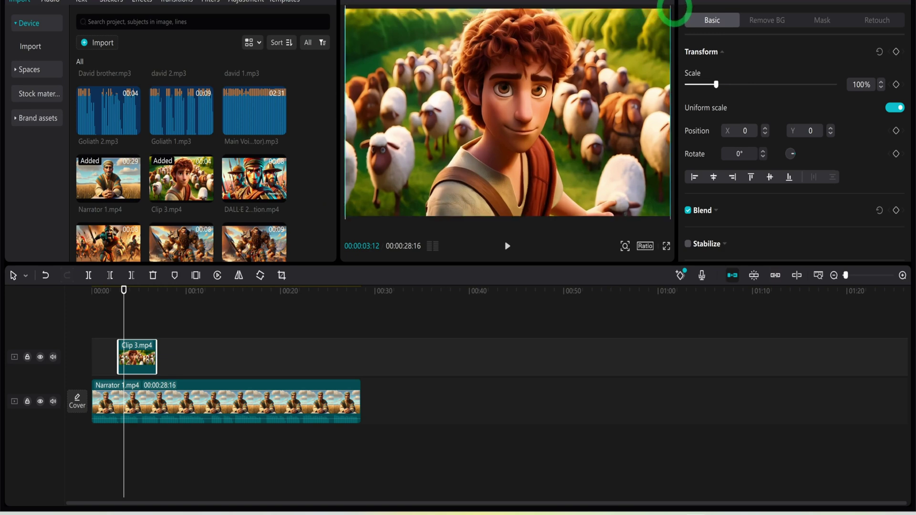
left_click_drag(347, 226, 393, 181)
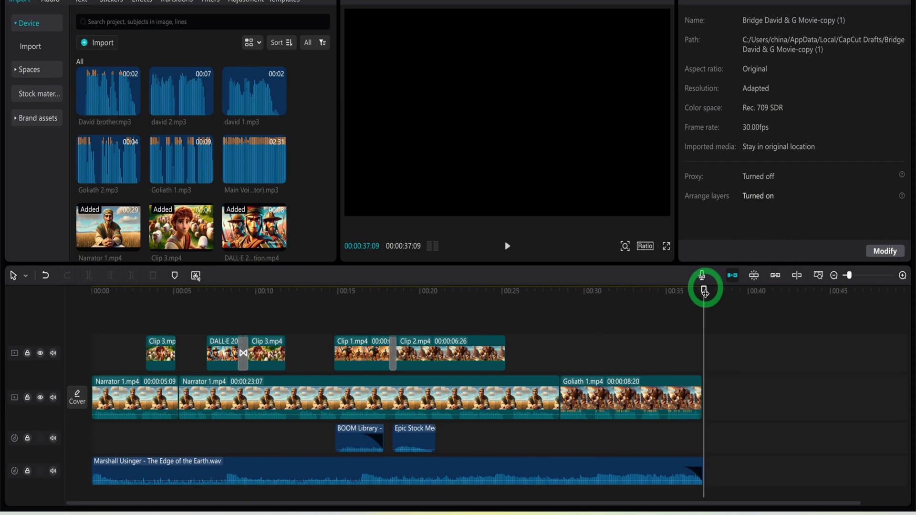
left_click_drag(705, 284, 565, 310)
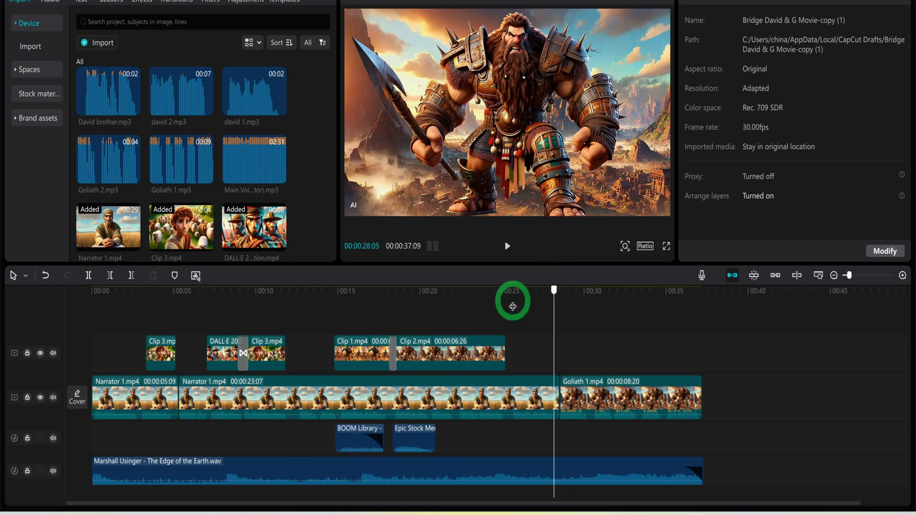
left_click(334, 316)
left_click_drag(334, 317, 416, 306)
left_click(377, 415)
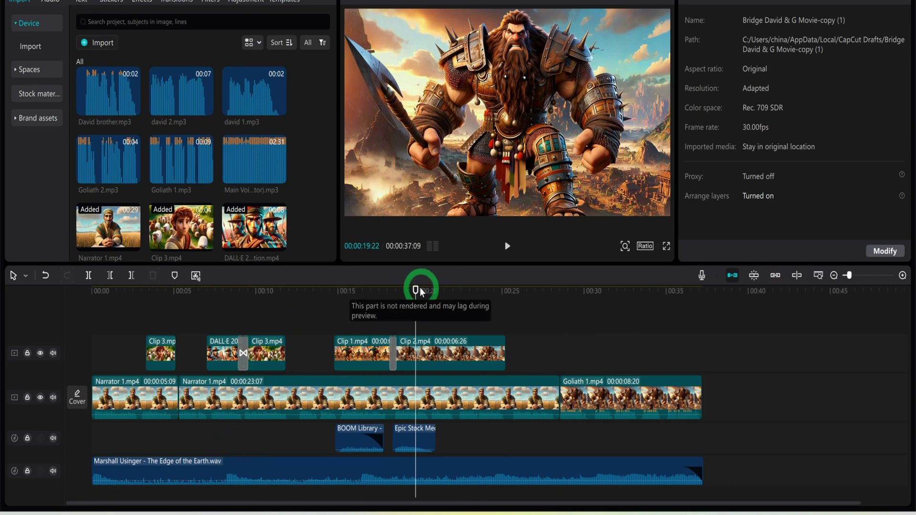
Step: Scrub back to the shepherd-boy scene at 00:09 and bring up the transitions library
left_click_drag(417, 288, 260, 304)
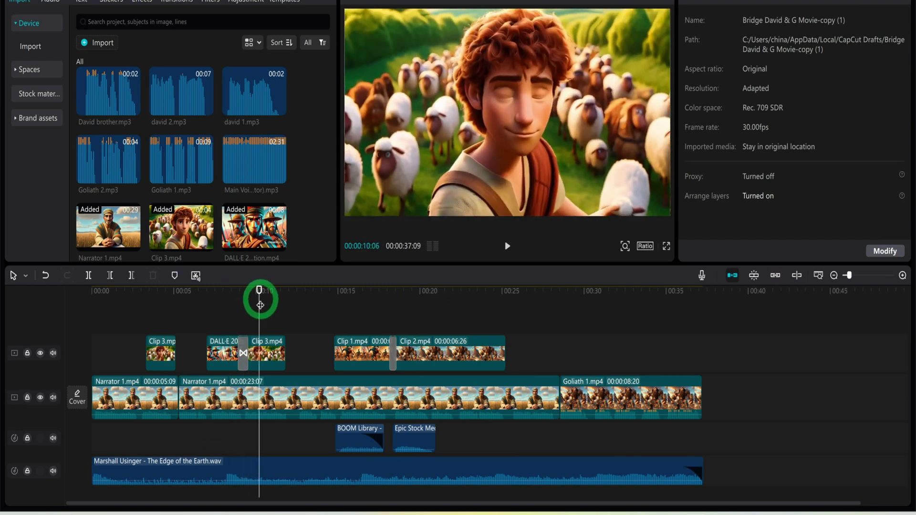
left_click(177, 2)
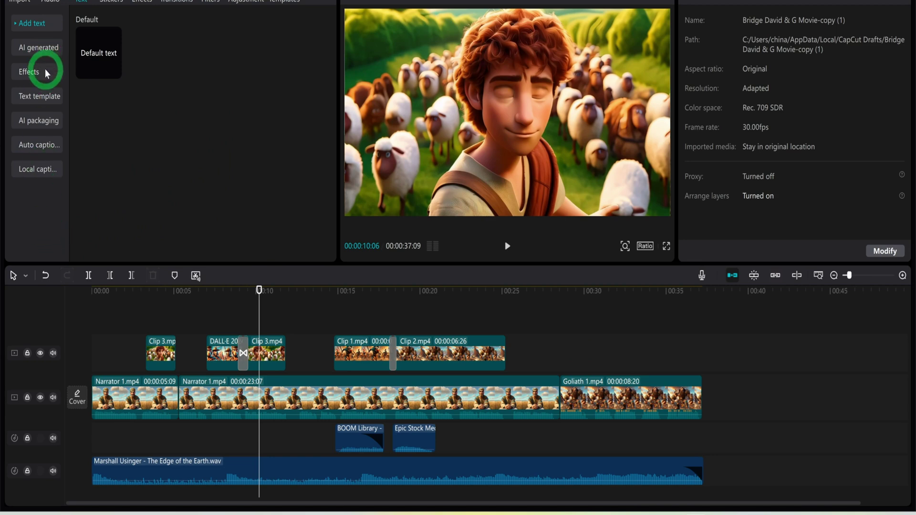
Step: Generate auto captions from the narration with English as the source language
left_click(48, 144)
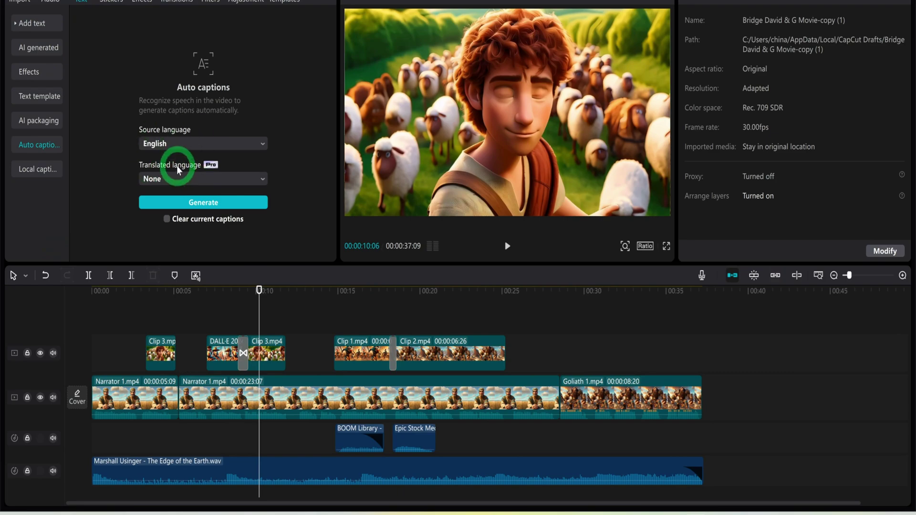
left_click(197, 202)
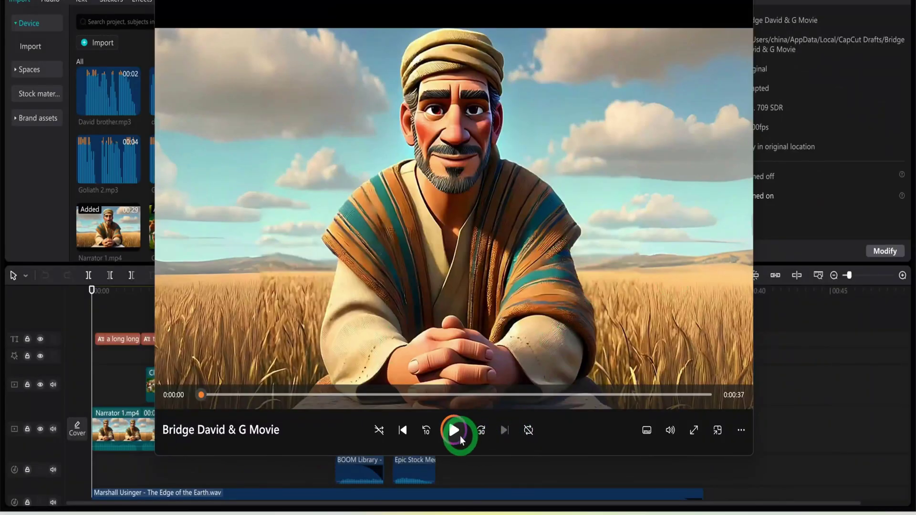
Step: Play the exported Bridge David & G Movie through to its end at 0:37
left_click(458, 434)
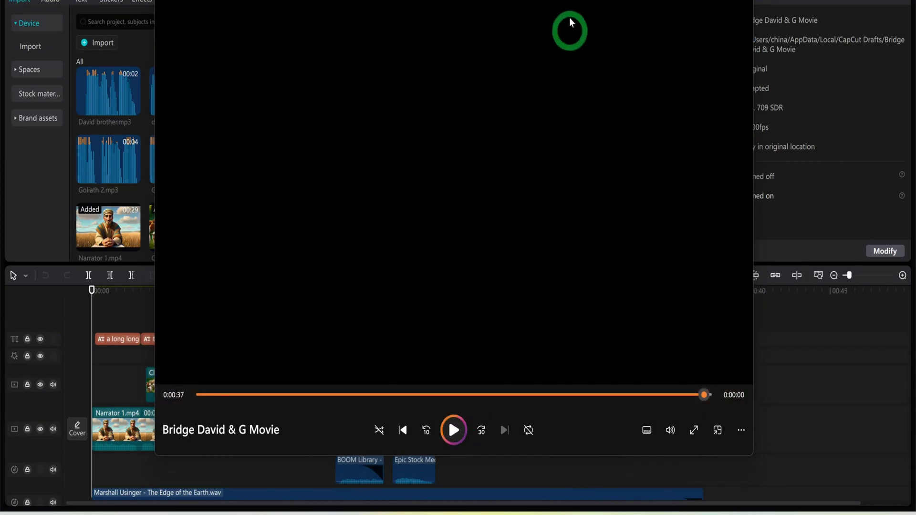
Step: Close Windows Media Player with Alt+F4 to return to the CapCut project
key("alt+F4")
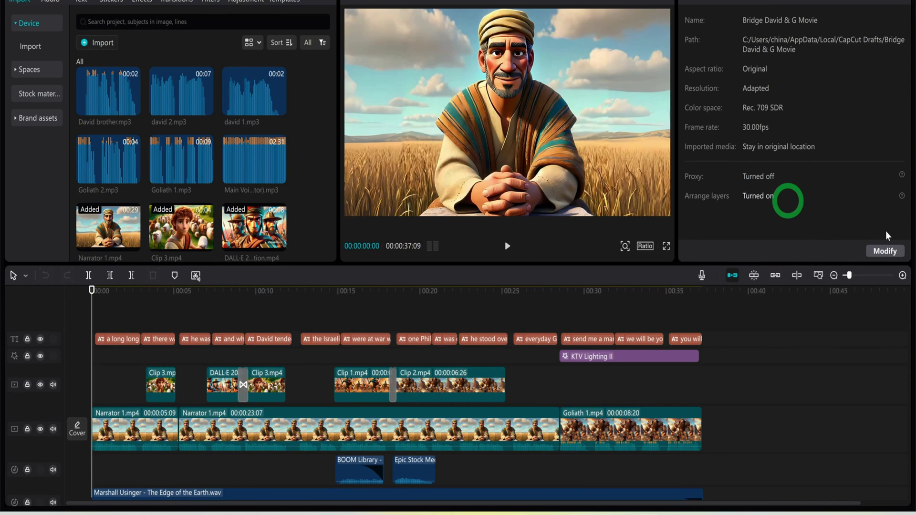